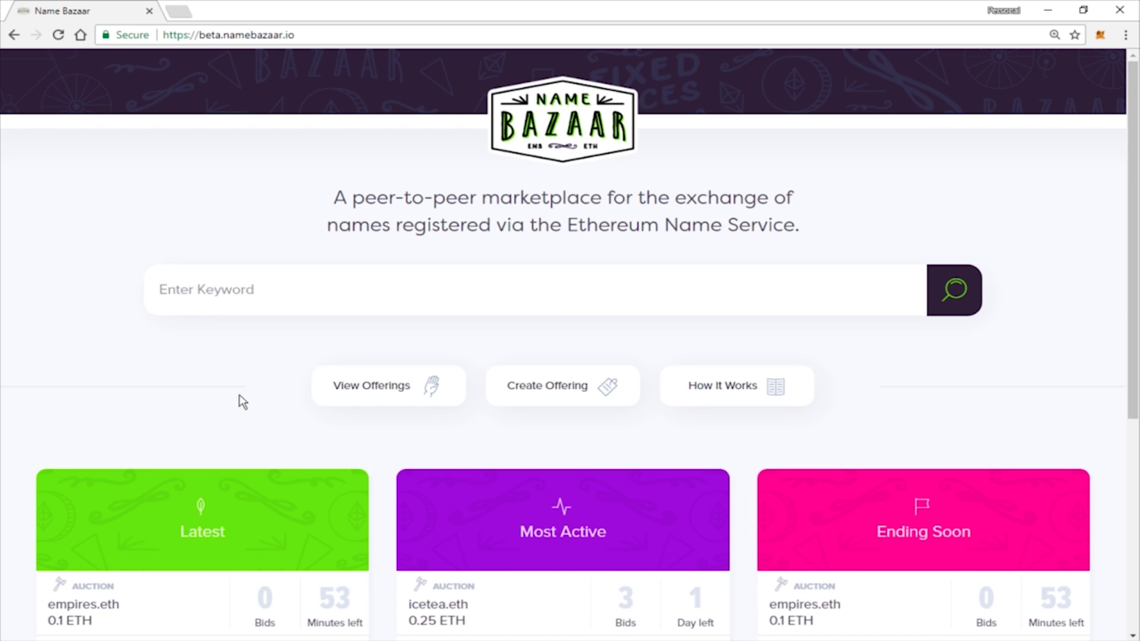
Scroll the home page through the Latest, Most Active and Ending Soon offering lists
scroll(241, 403, down, 1)
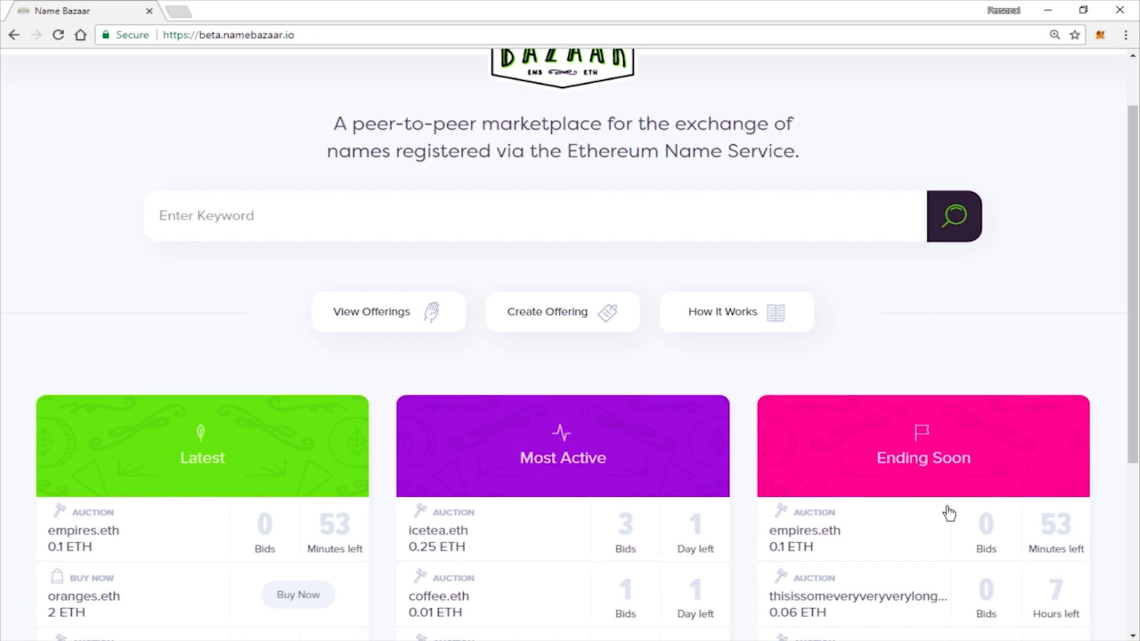
scroll(925, 430, down, 1)
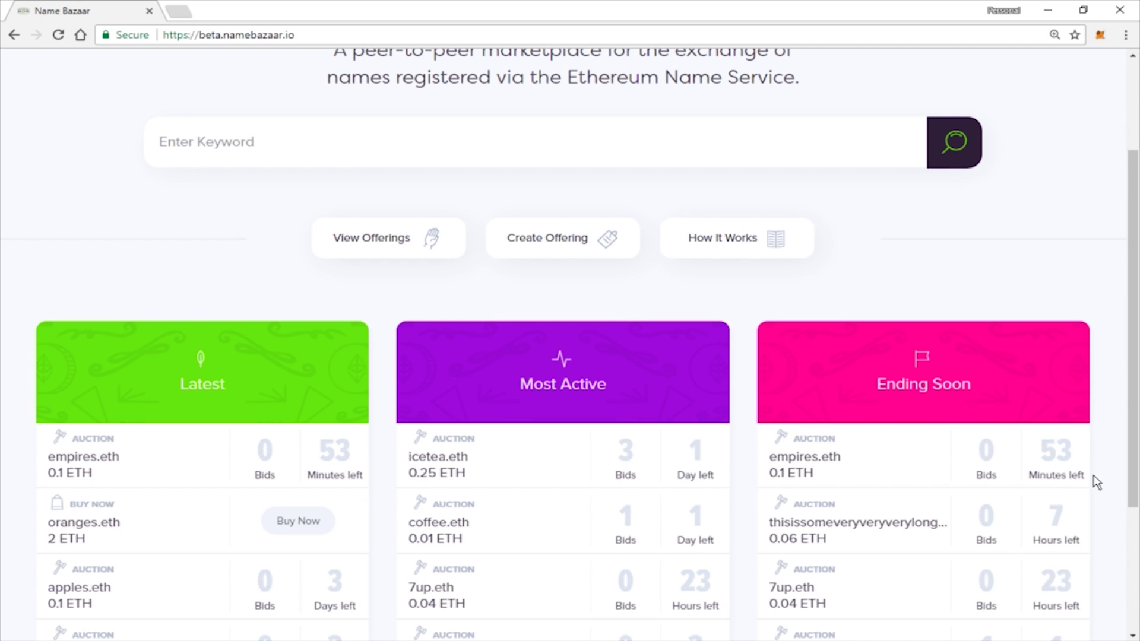
Open the empires.eth auction page and scroll to its 0.1 ETH Your Bid form
click(830, 471)
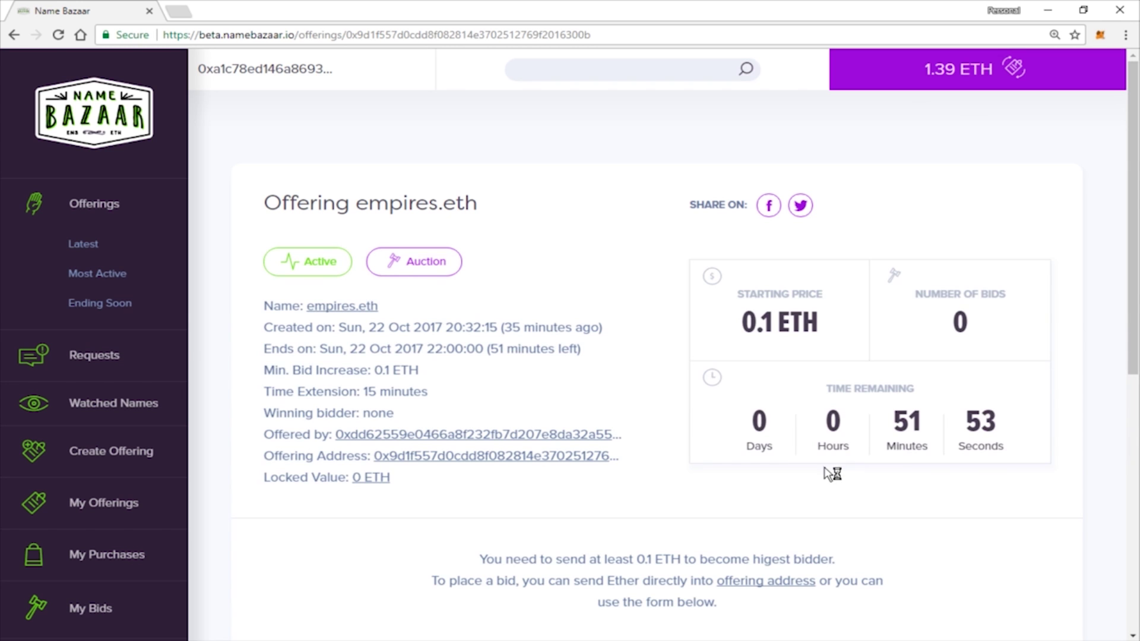
scroll(682, 469, down, 1)
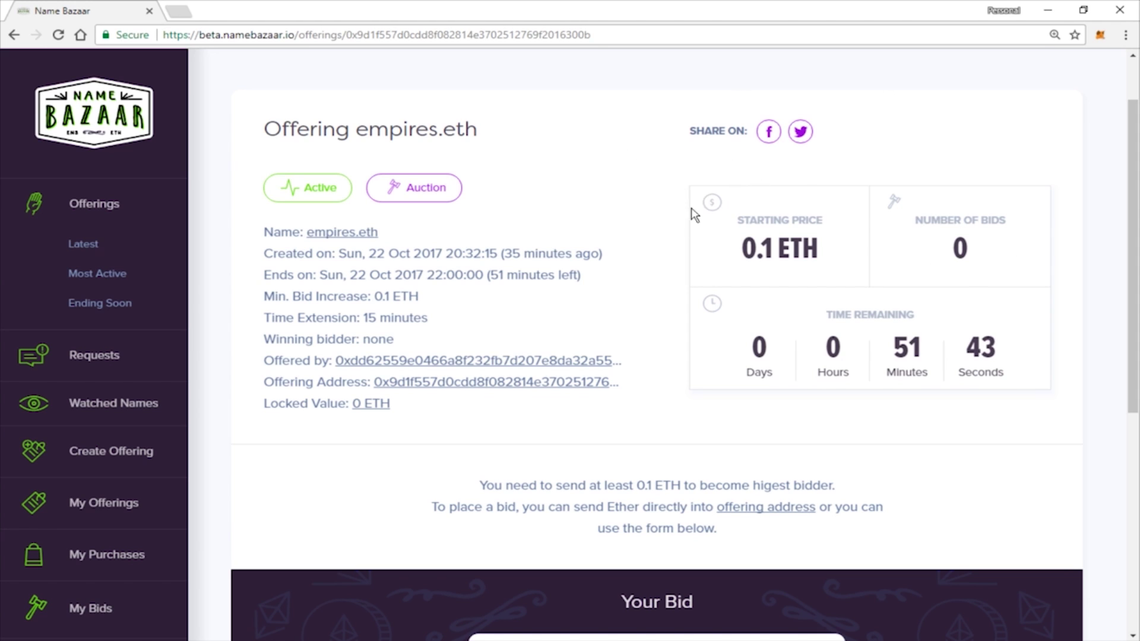
scroll(855, 380, up, 1)
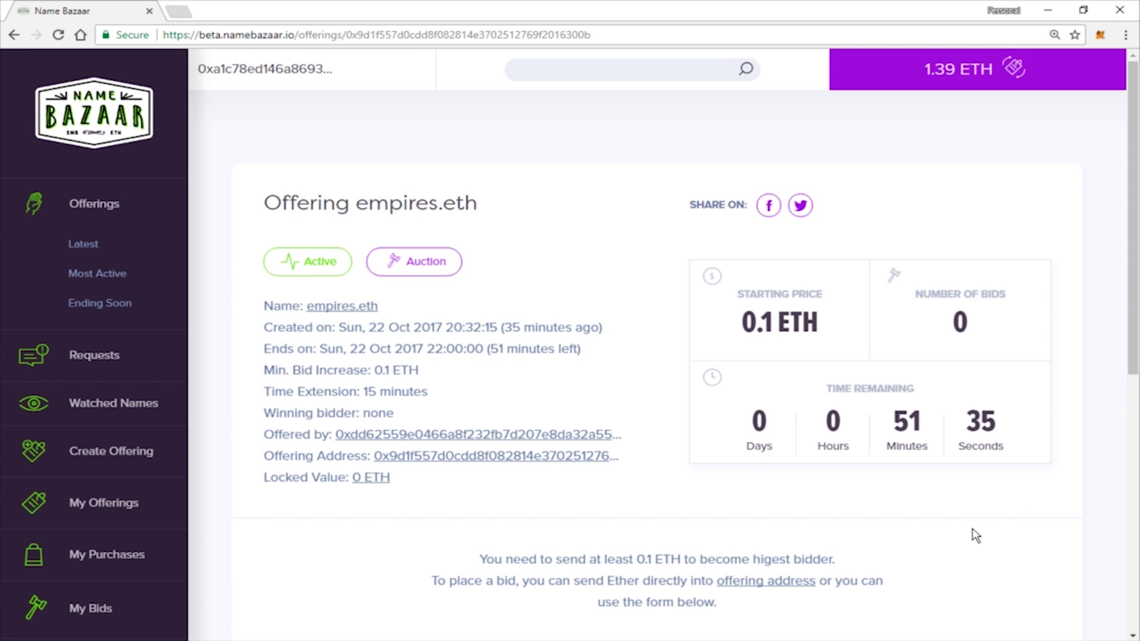
scroll(975, 536, down, 3)
scroll(971, 525, down, 1)
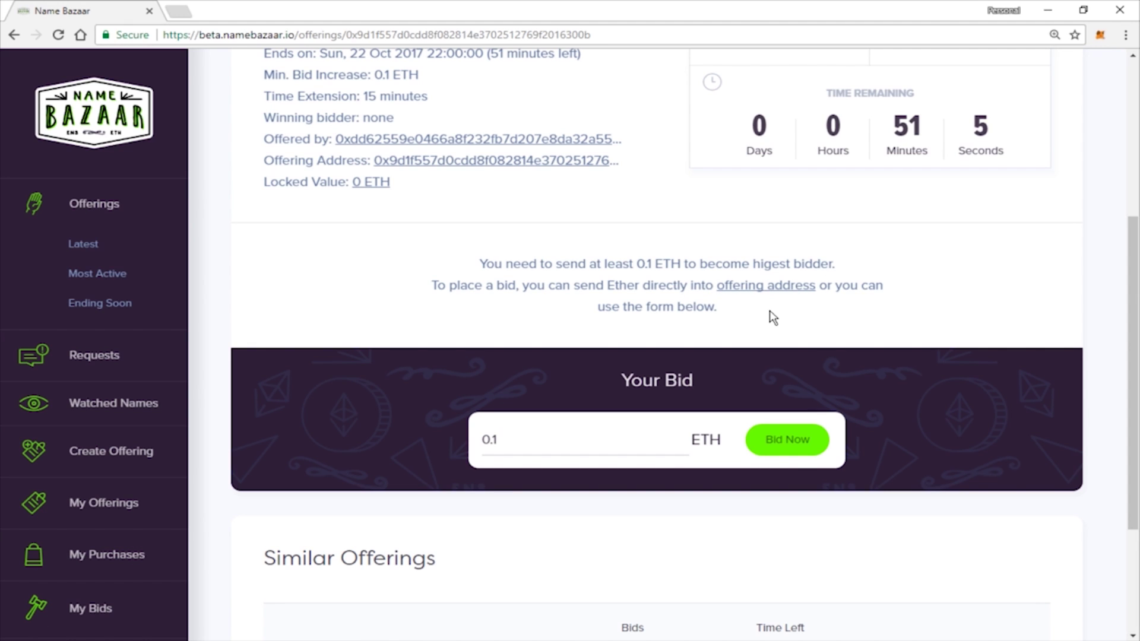
Bid 0.1 ETH on empires.eth, confirm it in MetaMask, and highlight the 15-minute extension note
click(784, 444)
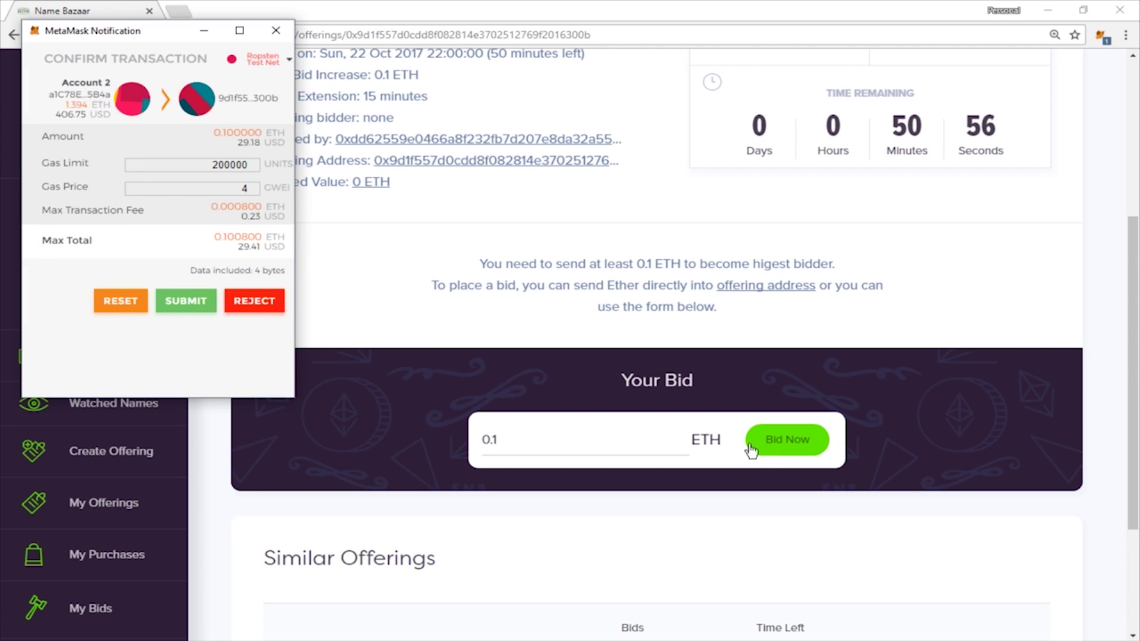
click(186, 303)
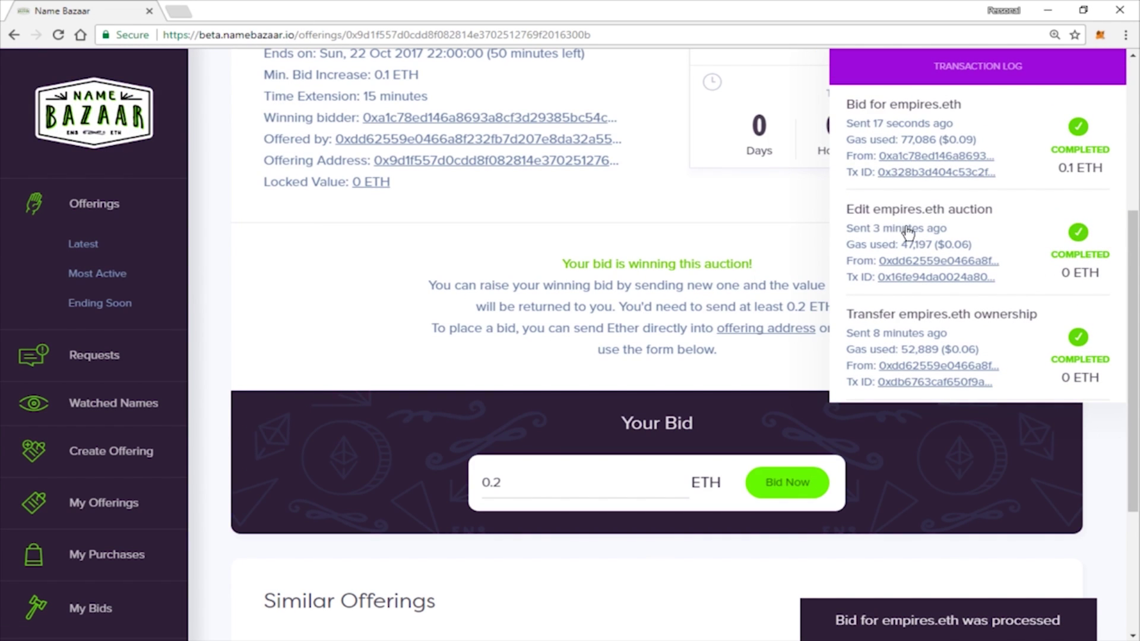
click(1032, 76)
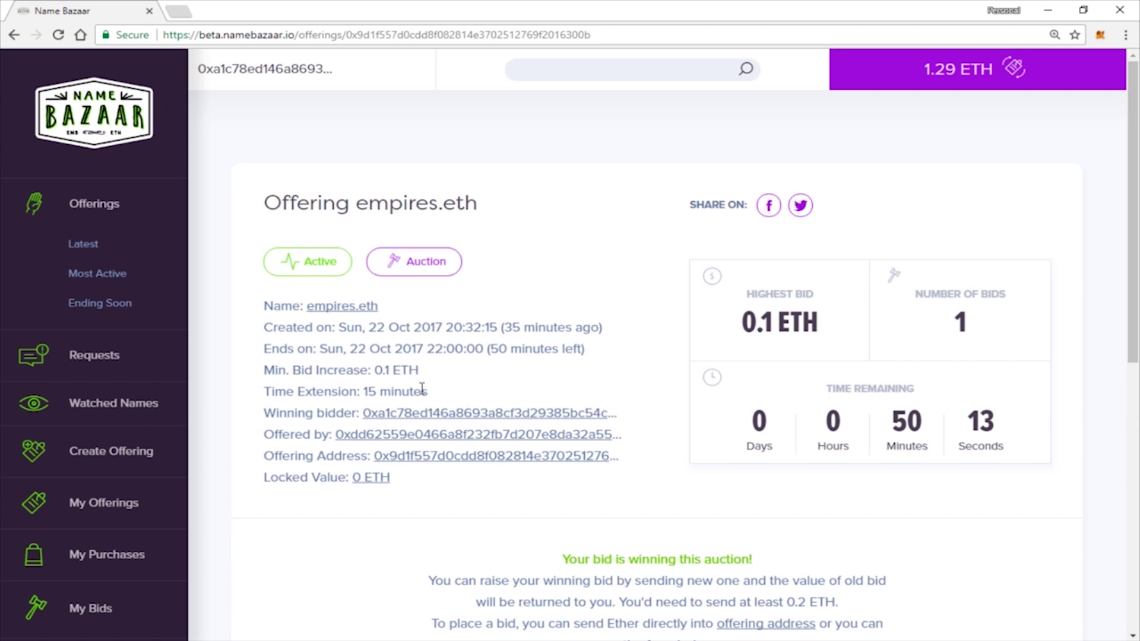
drag(430, 392, 265, 394)
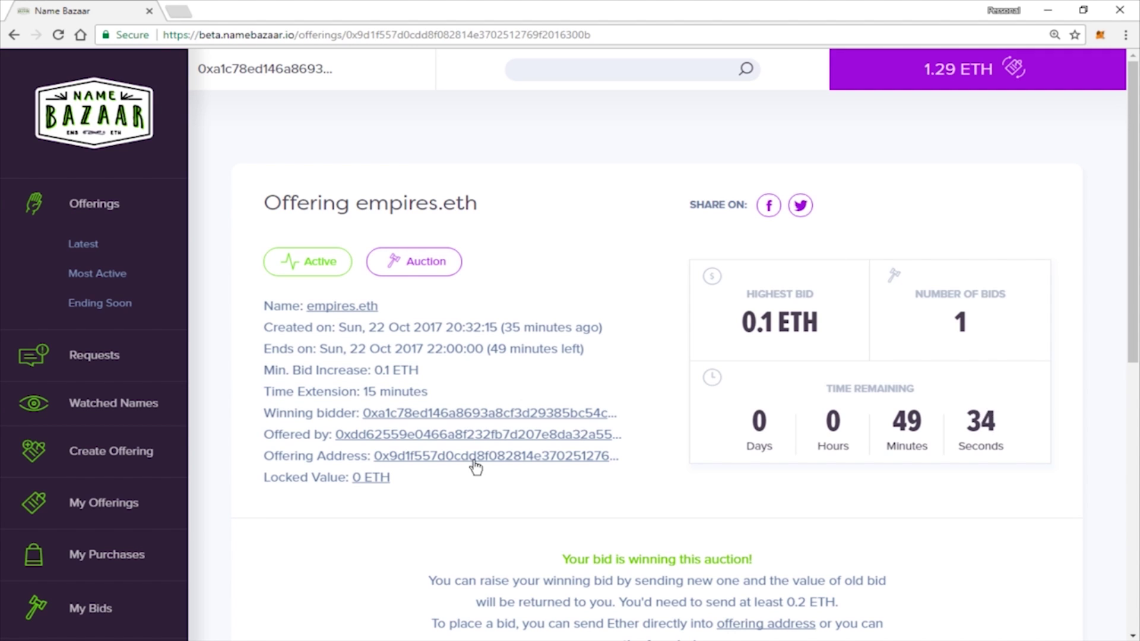
In My Bids, expand the winning 0.1 ETH empires.eth bid and add it to Watched Names
click(112, 613)
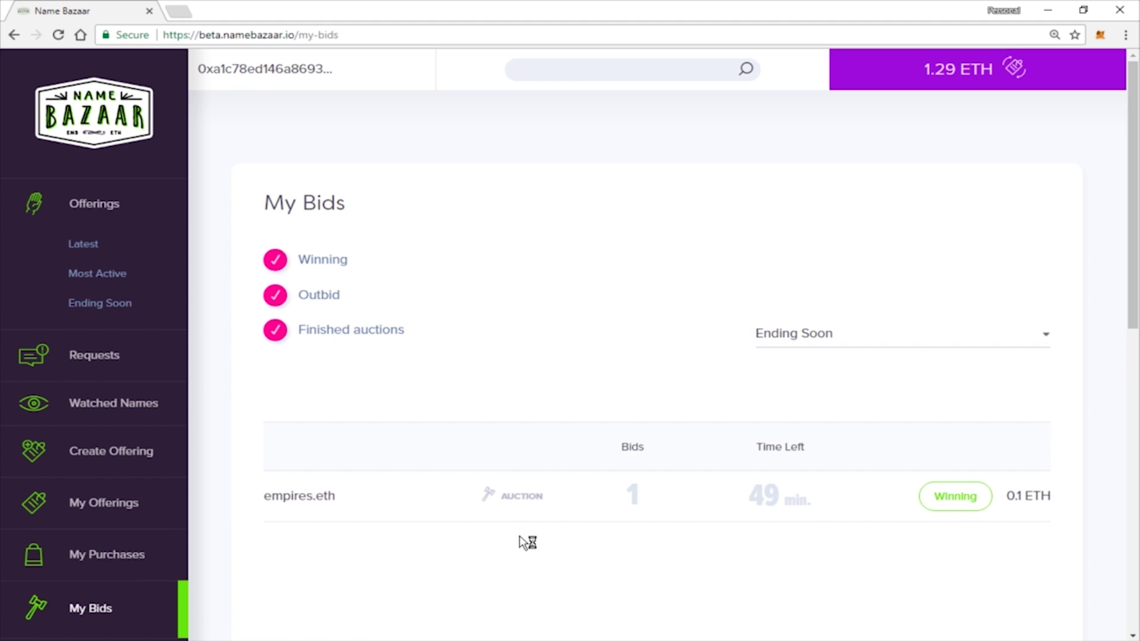
click(412, 502)
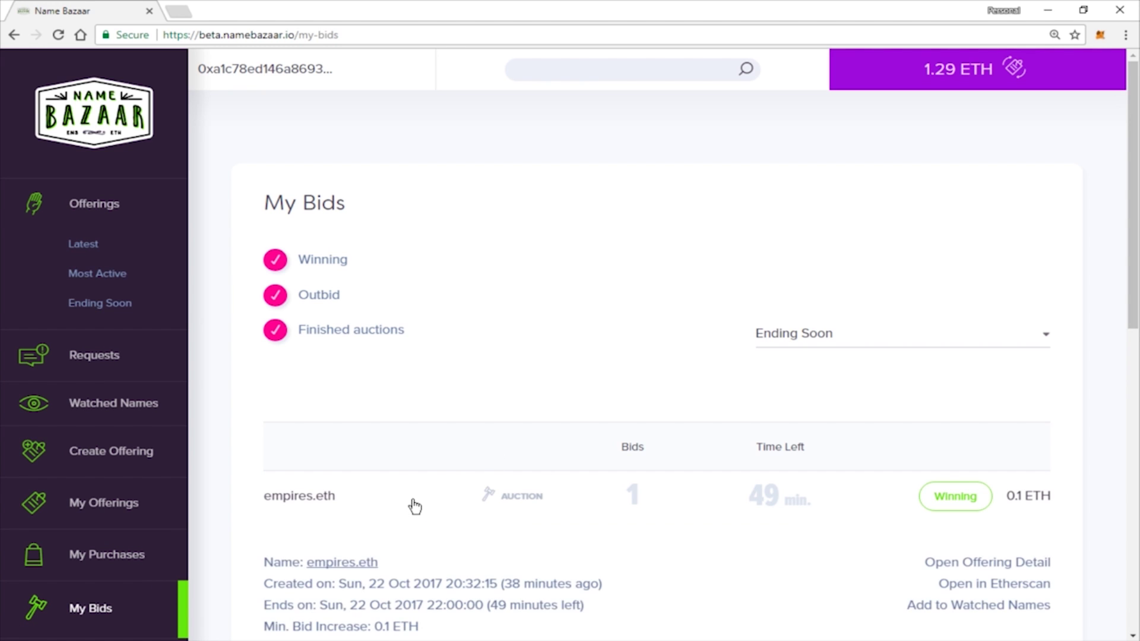
scroll(882, 494, down, 3)
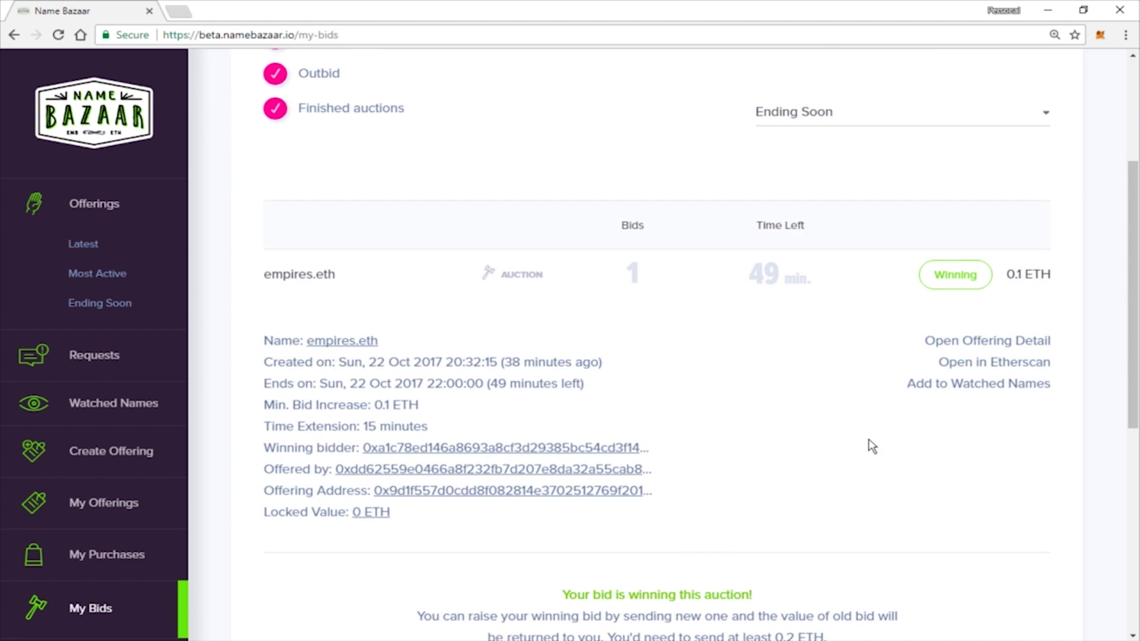
click(969, 392)
scroll(827, 481, down, 4)
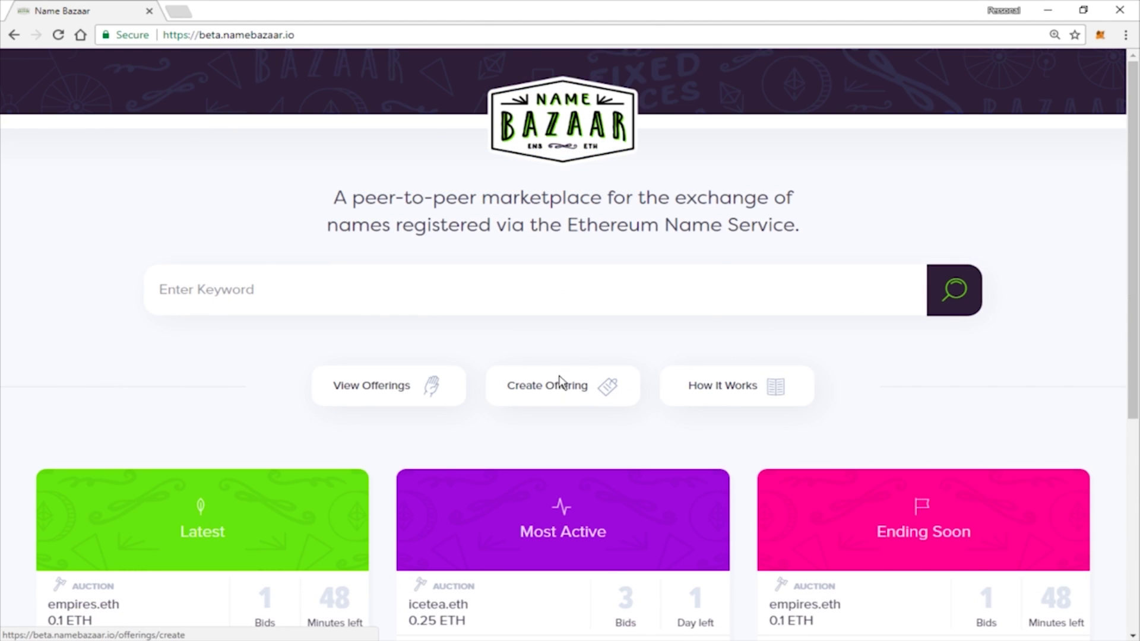
Go via Create Offering to the Latest offerings list, topped by empires.eth at 0.1 ETH
click(561, 381)
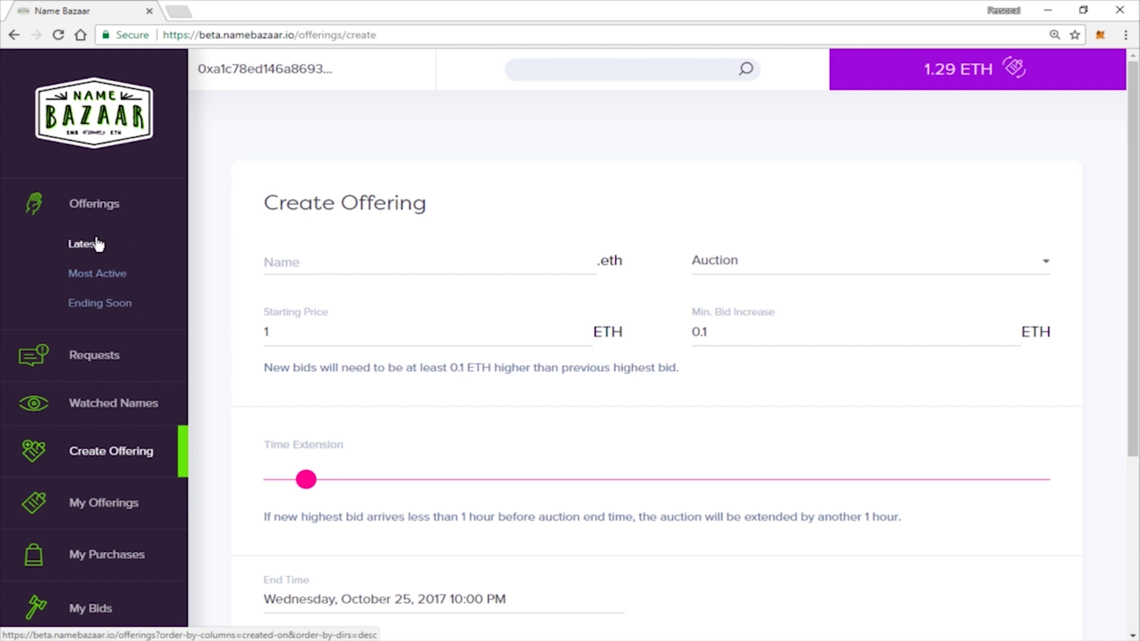
click(91, 255)
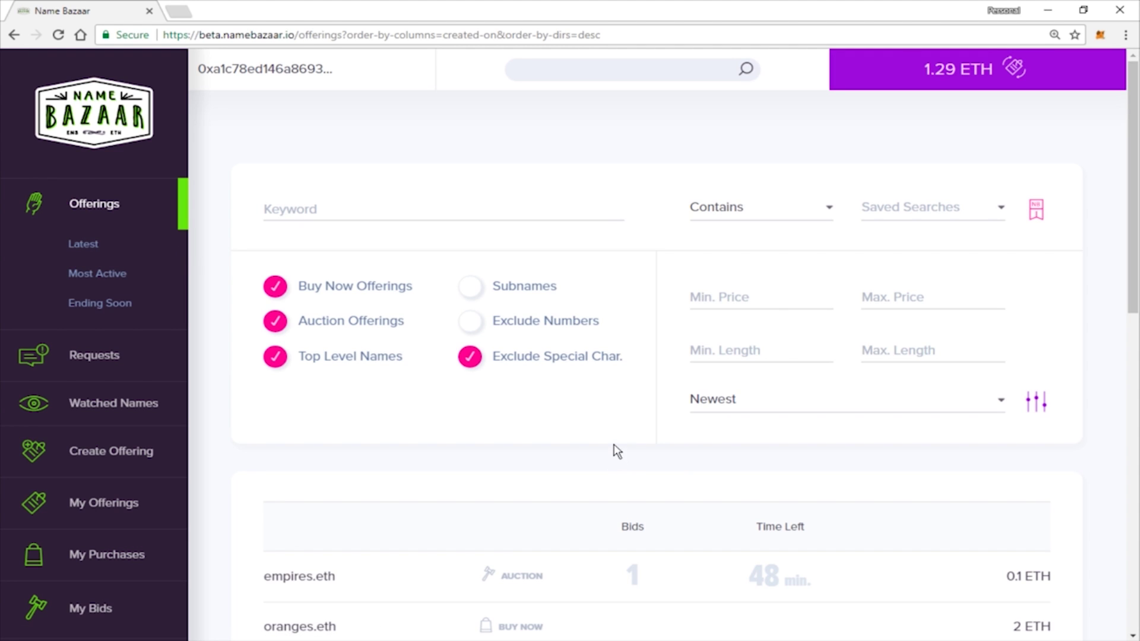
Search for 'pepsi', go through the price and length filters, include subnames, exclude numbers
click(442, 214)
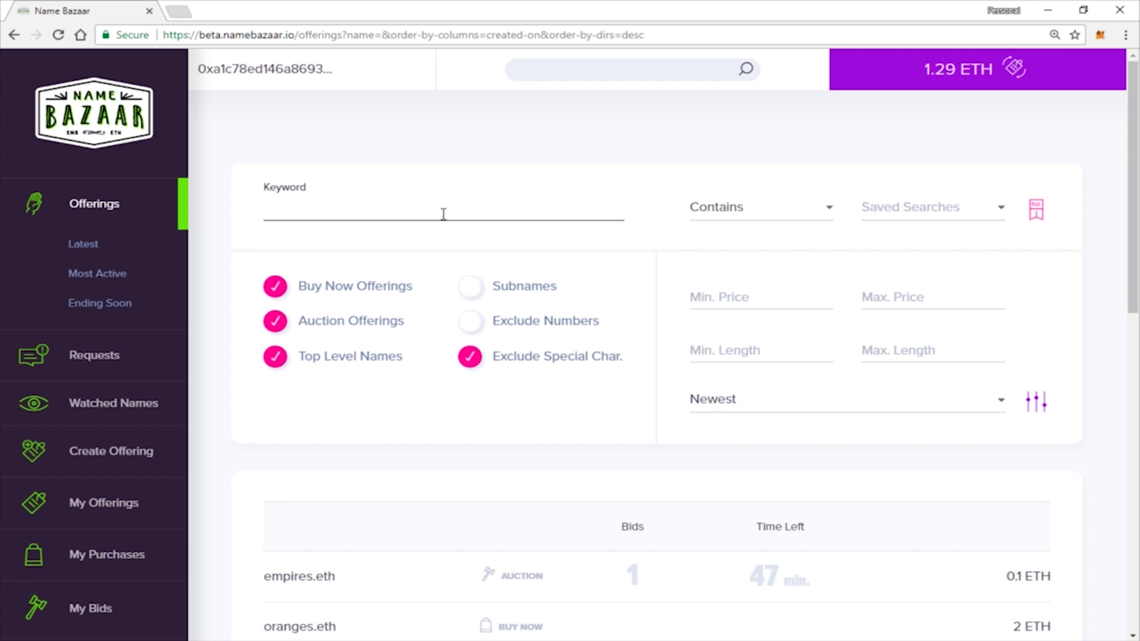
text(pepsi)
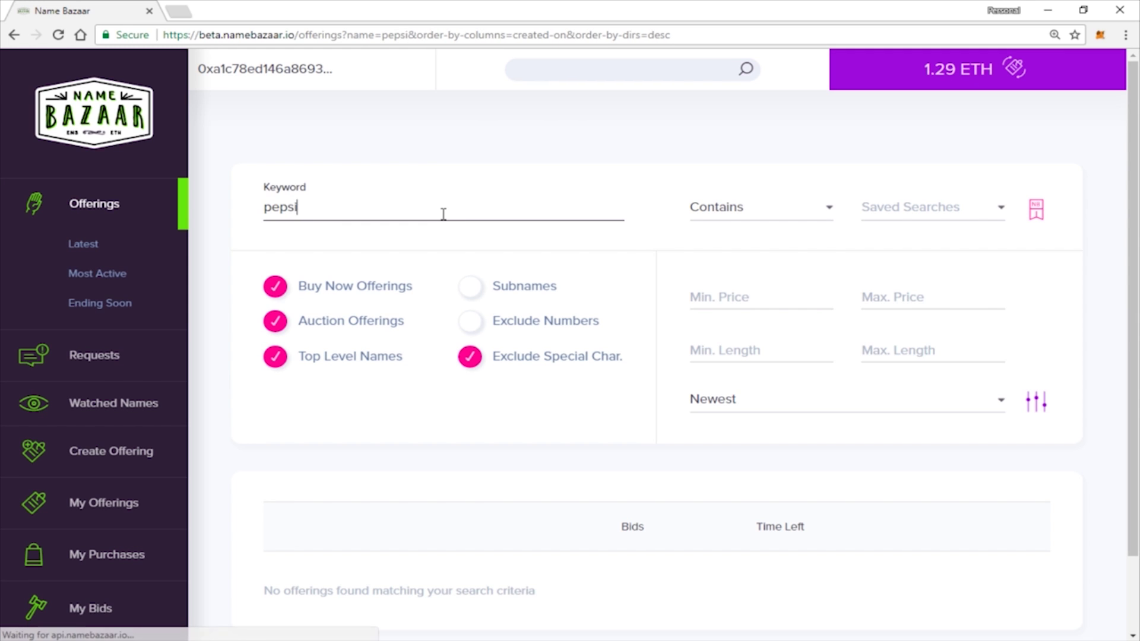
click(738, 297)
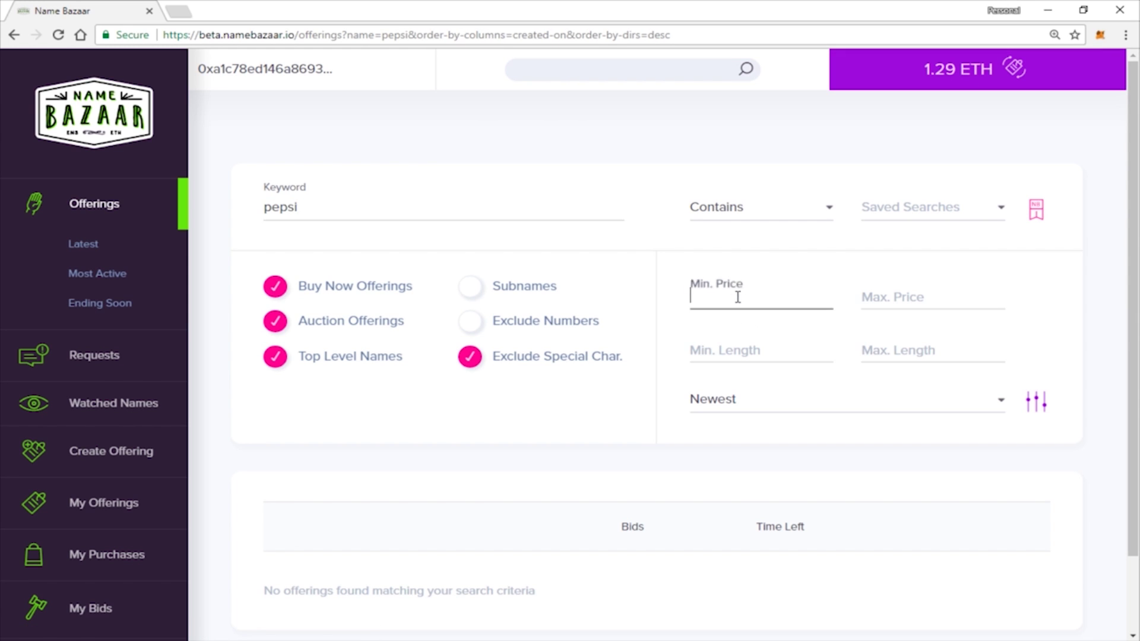
click(915, 297)
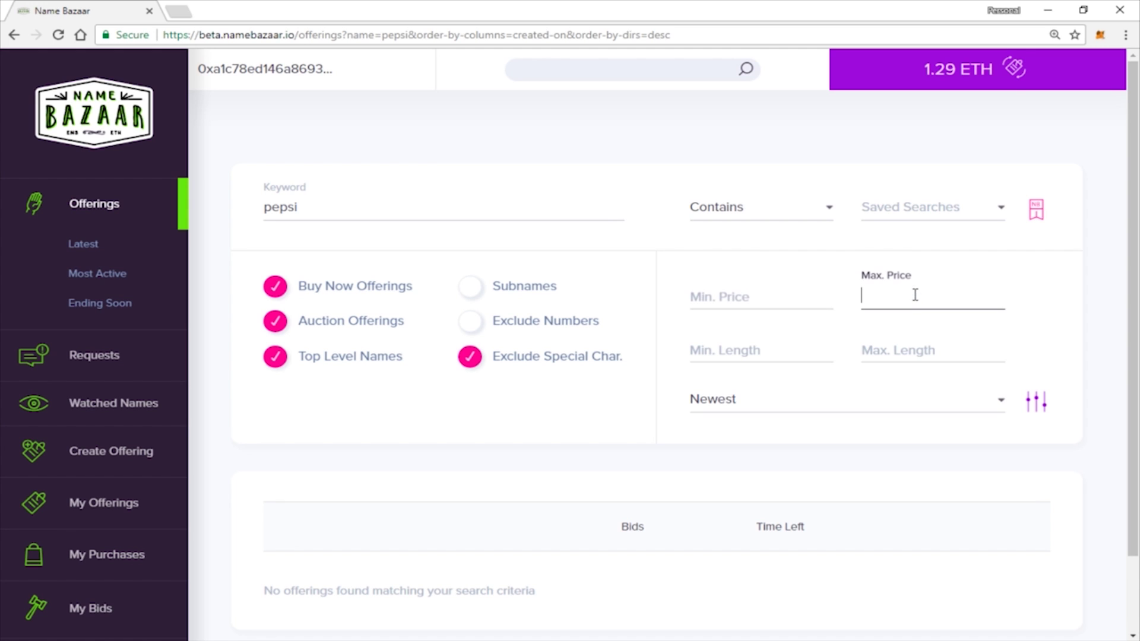
click(778, 349)
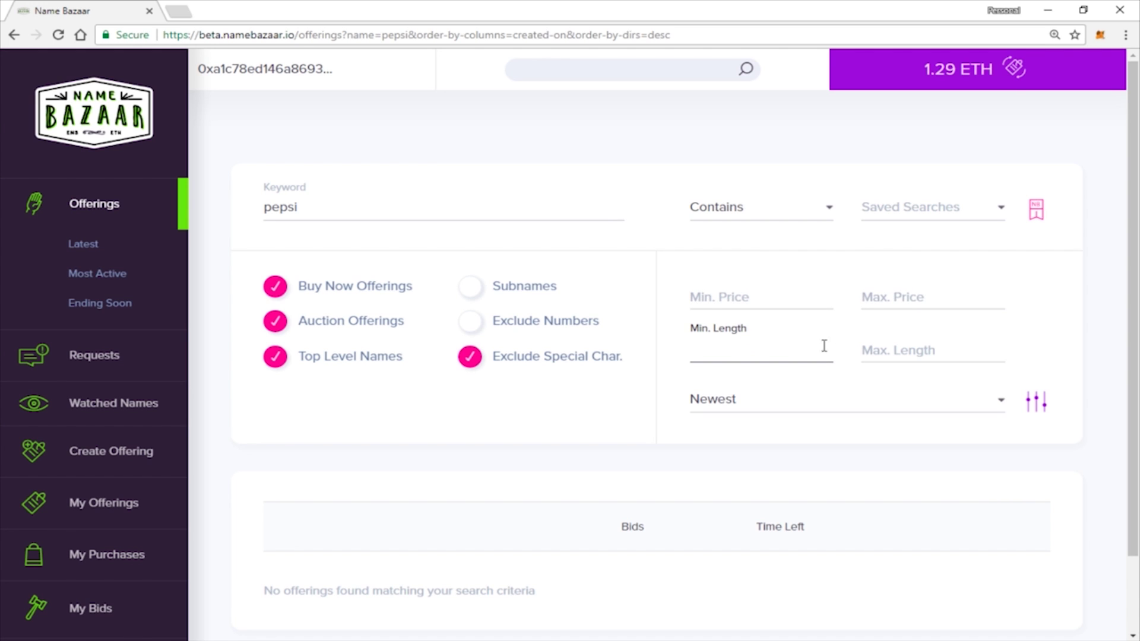
click(937, 355)
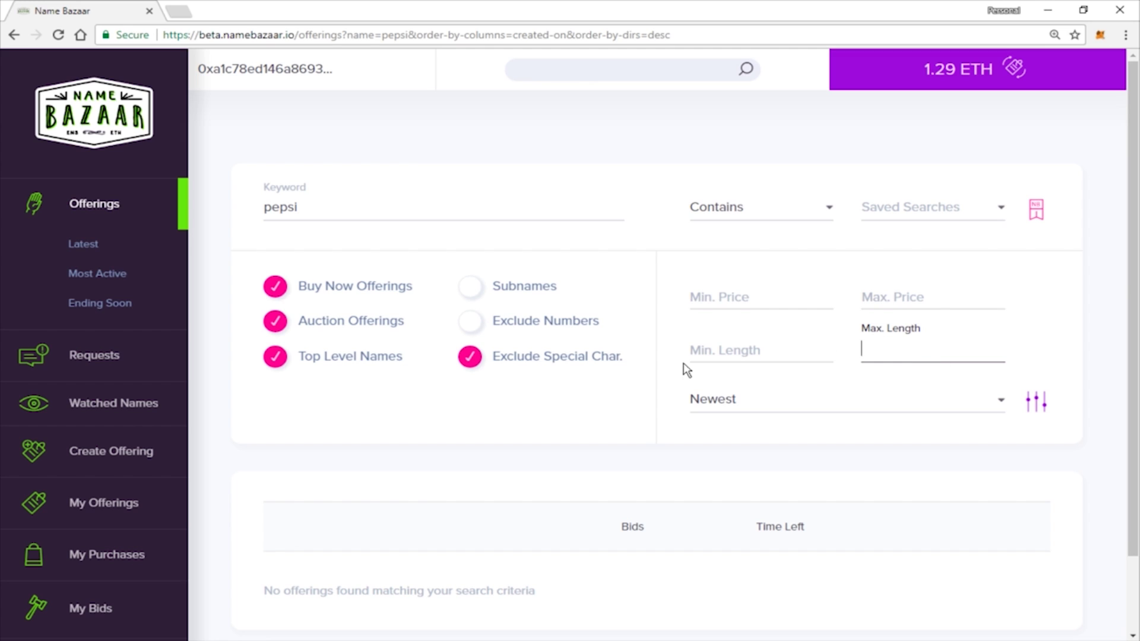
click(471, 287)
click(468, 324)
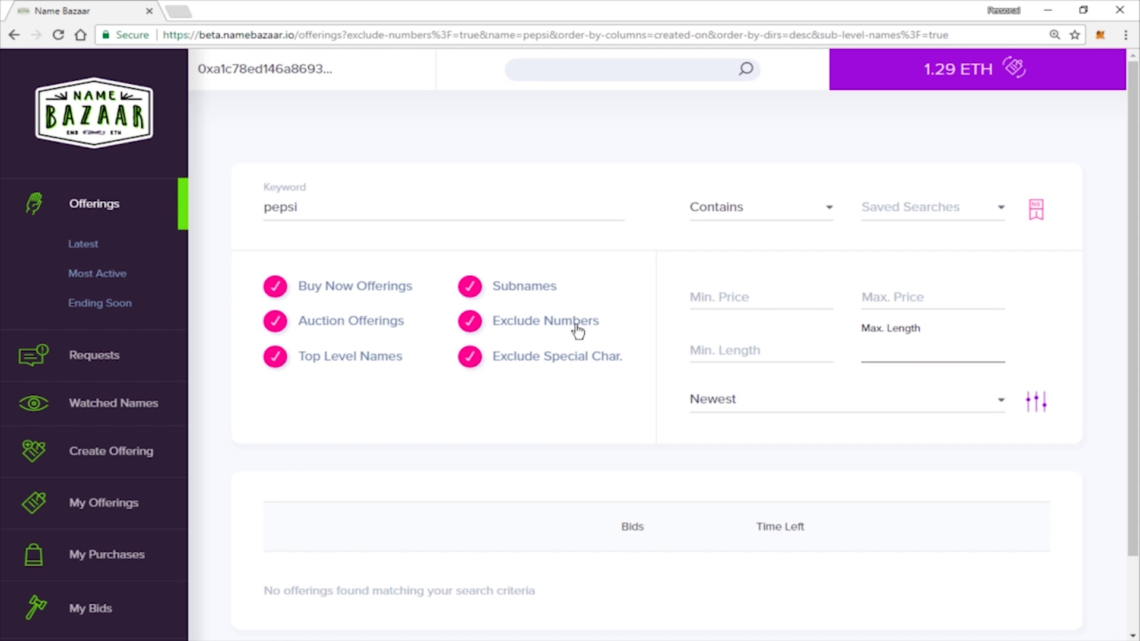
Replace the keyword with 'coffee' so only coffee.eth is listed, and begin saving the search
click(932, 208)
click(945, 212)
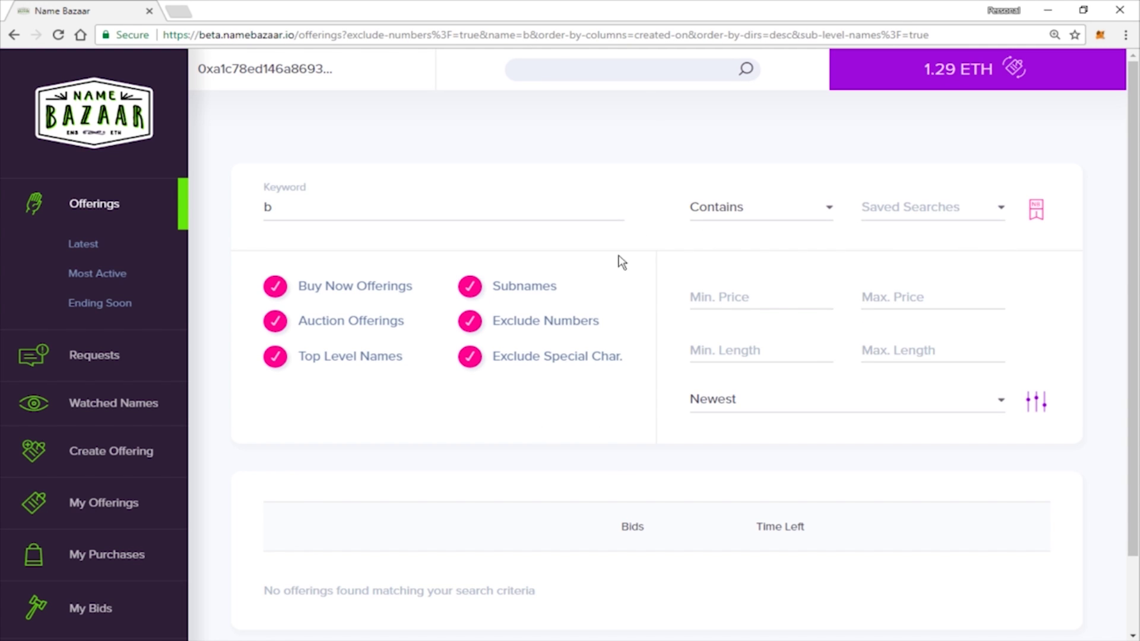
drag(303, 207, 244, 224)
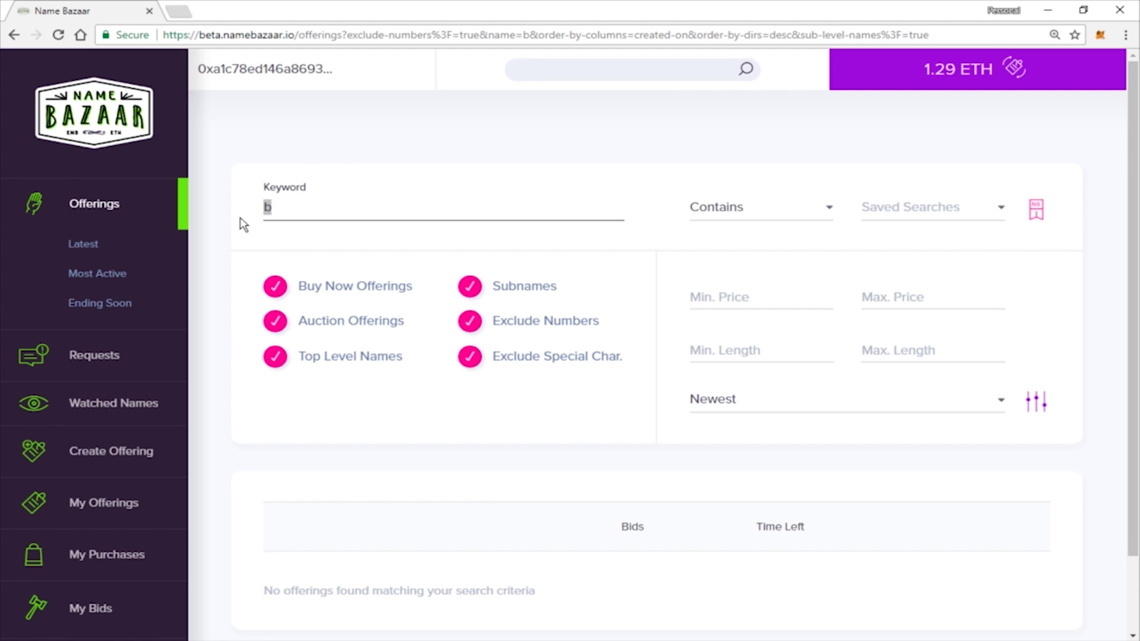
key(BackSpace)
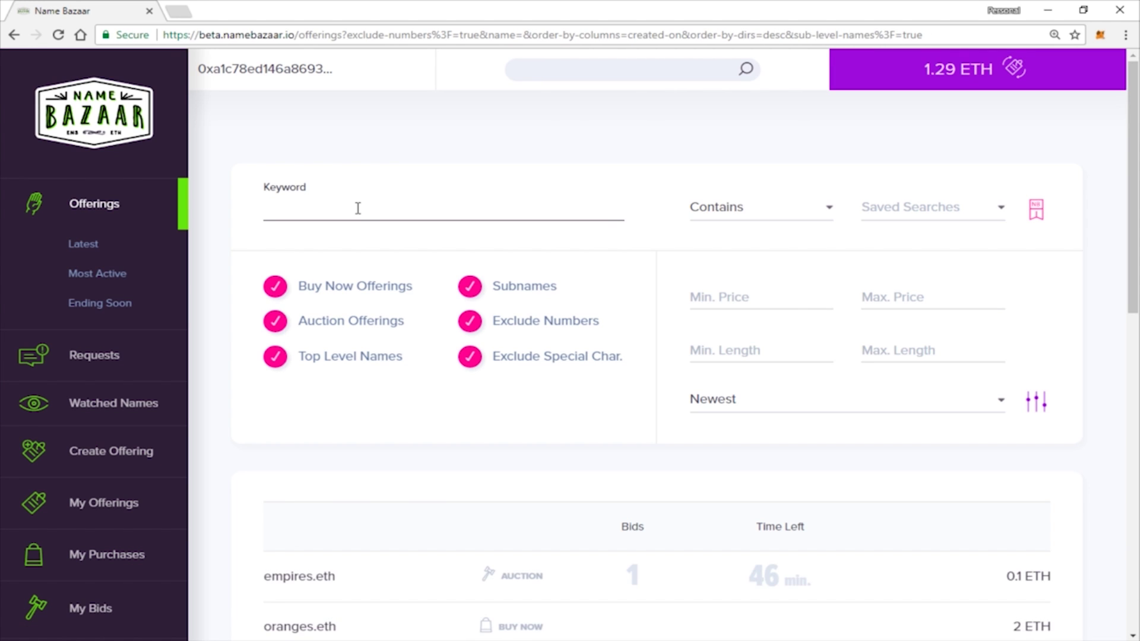
text(cof)
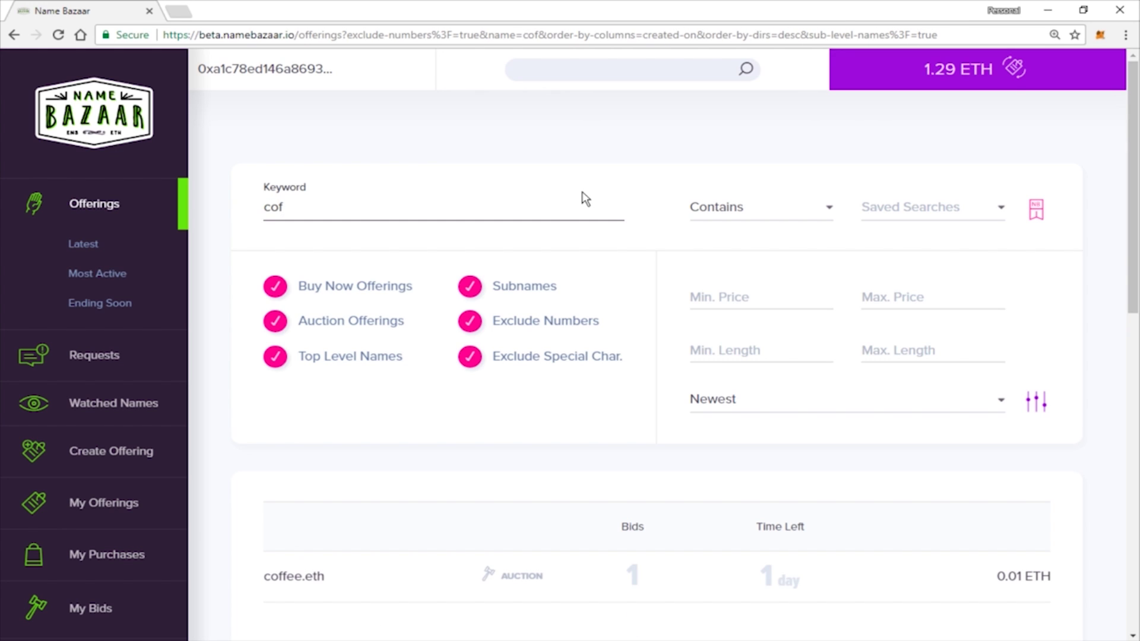
text(fee)
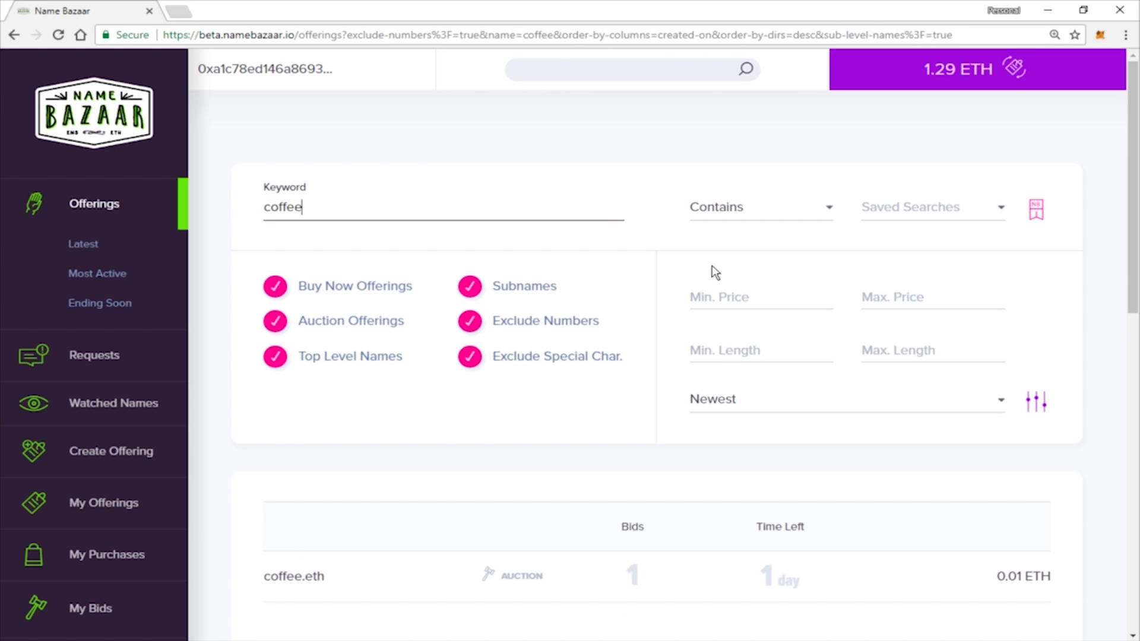
click(1039, 219)
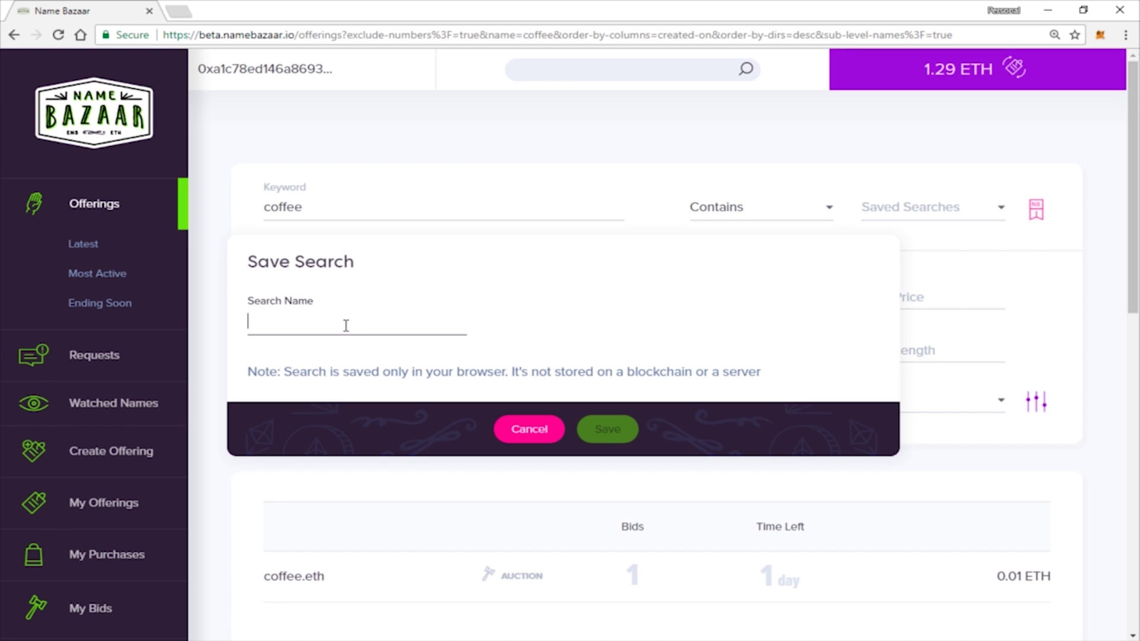
Save the coffee search as 'Drinks' and check it in the Saved Searches list
text(Drinks)
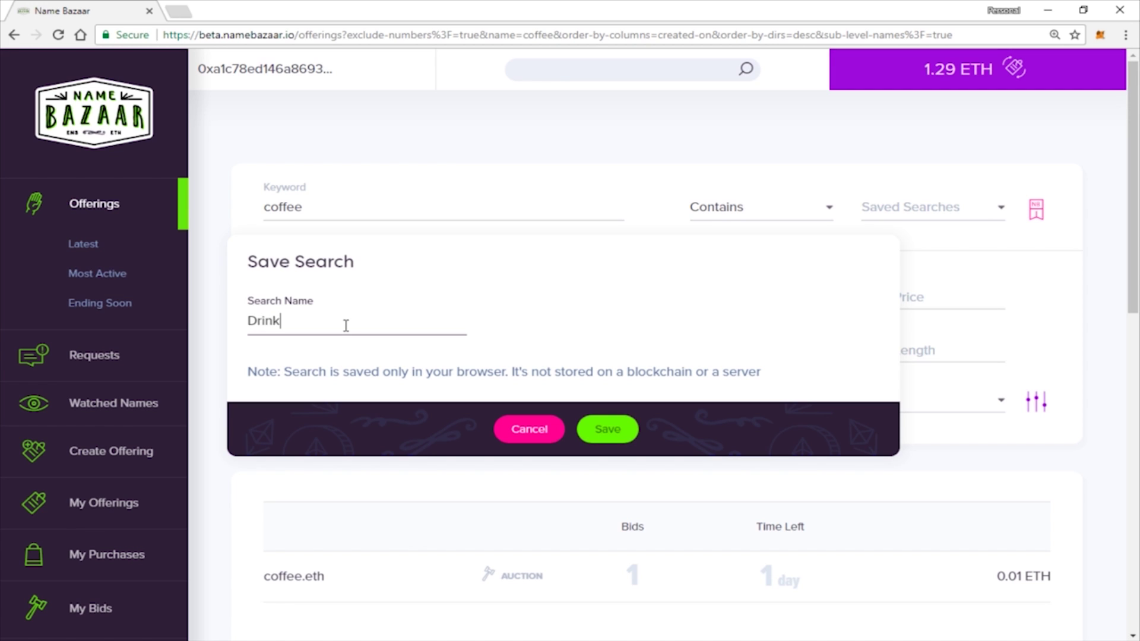
click(604, 429)
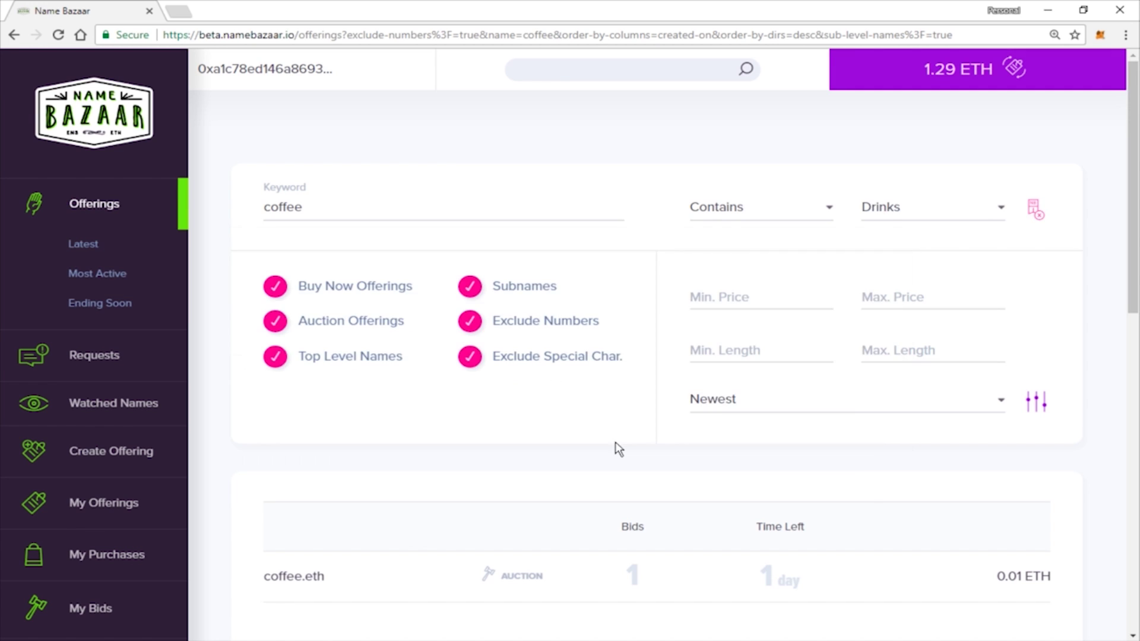
click(969, 210)
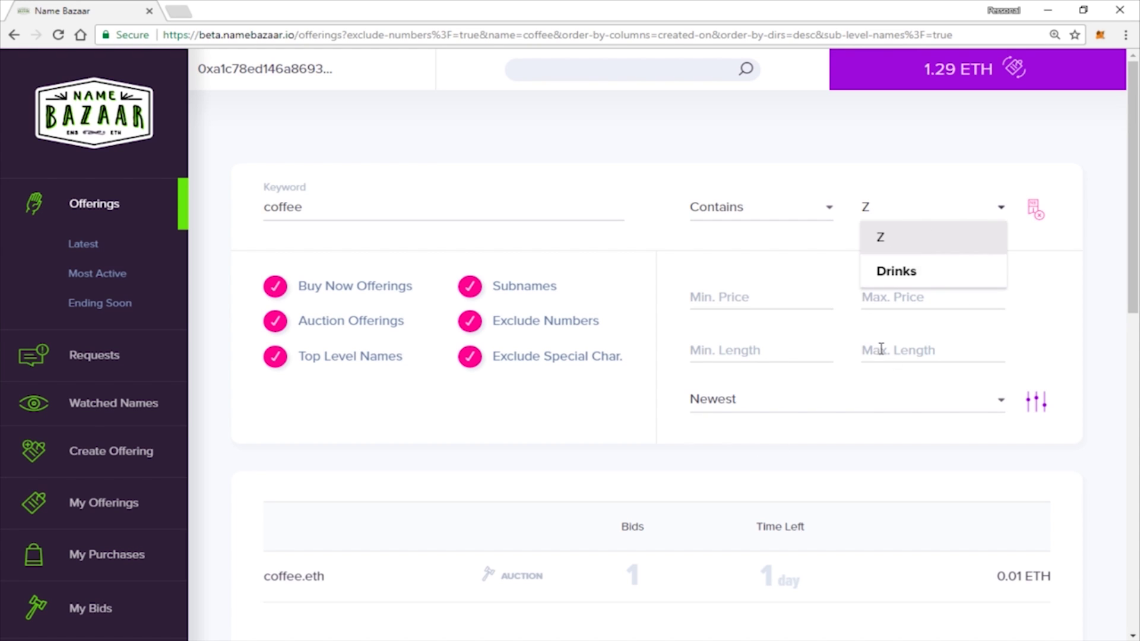
click(1082, 289)
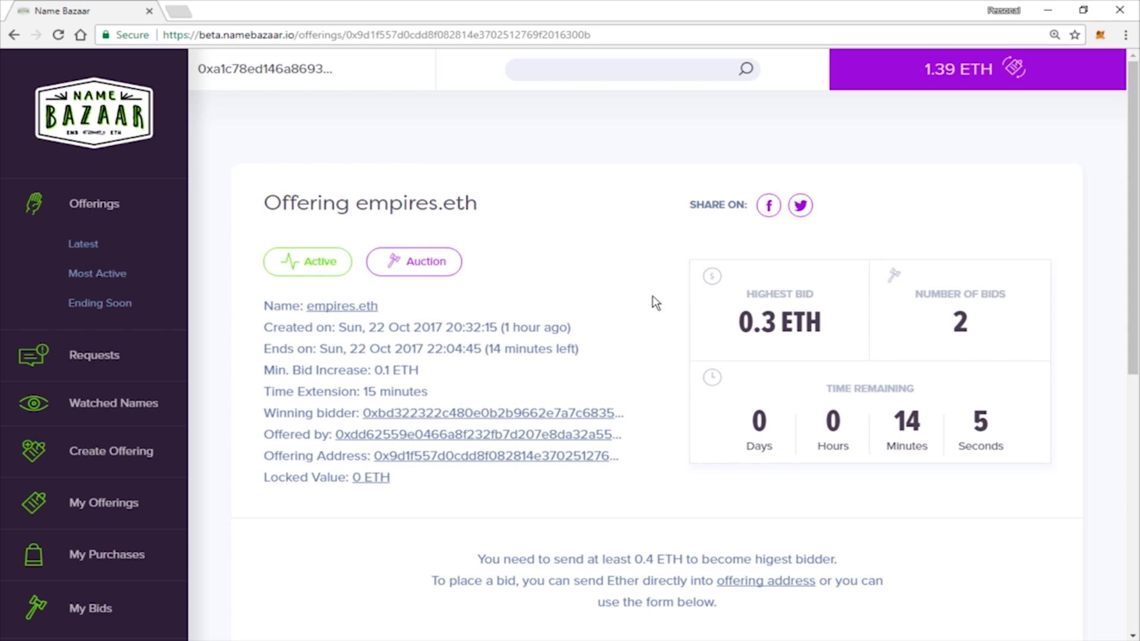
Bid 0.4 ETH on empires.eth and submit the transaction in MetaMask
scroll(656, 303, down, 3)
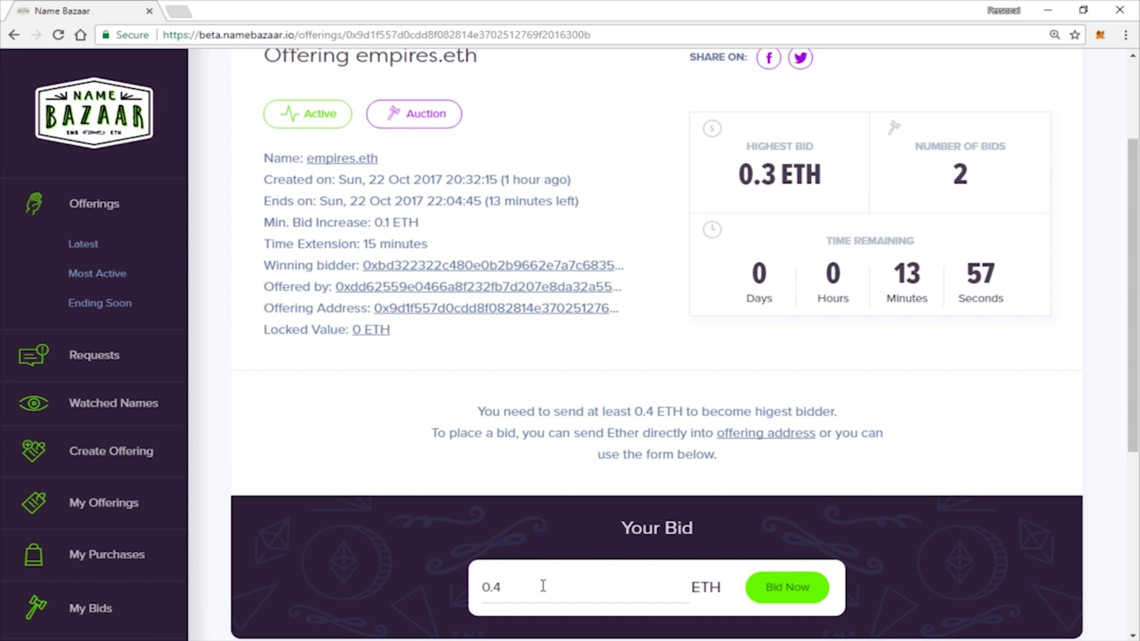
click(788, 587)
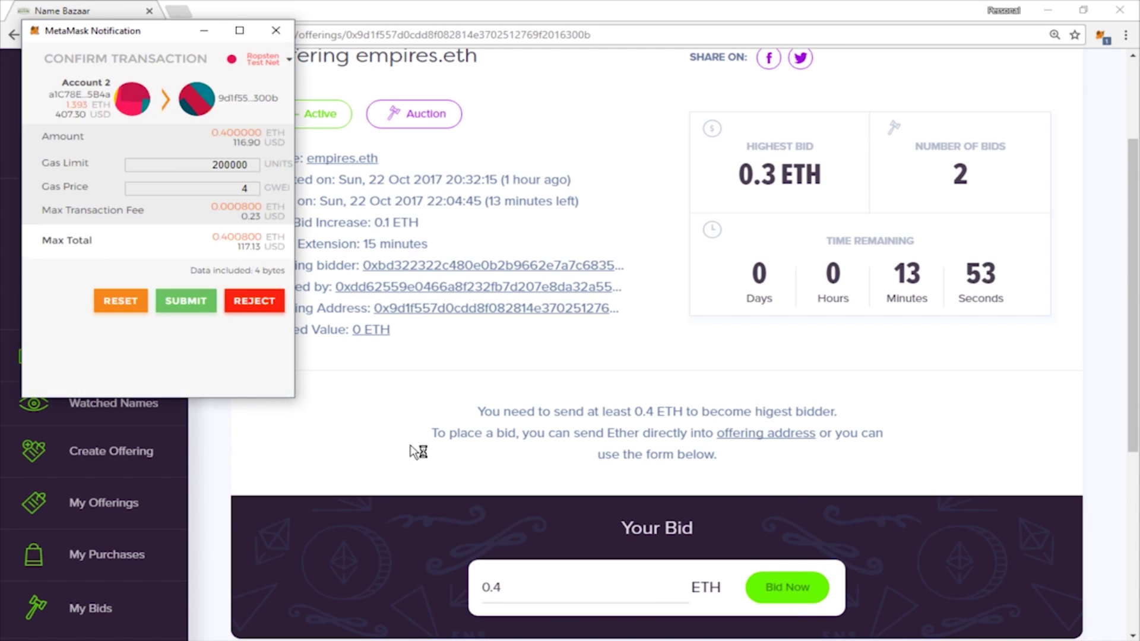
click(199, 313)
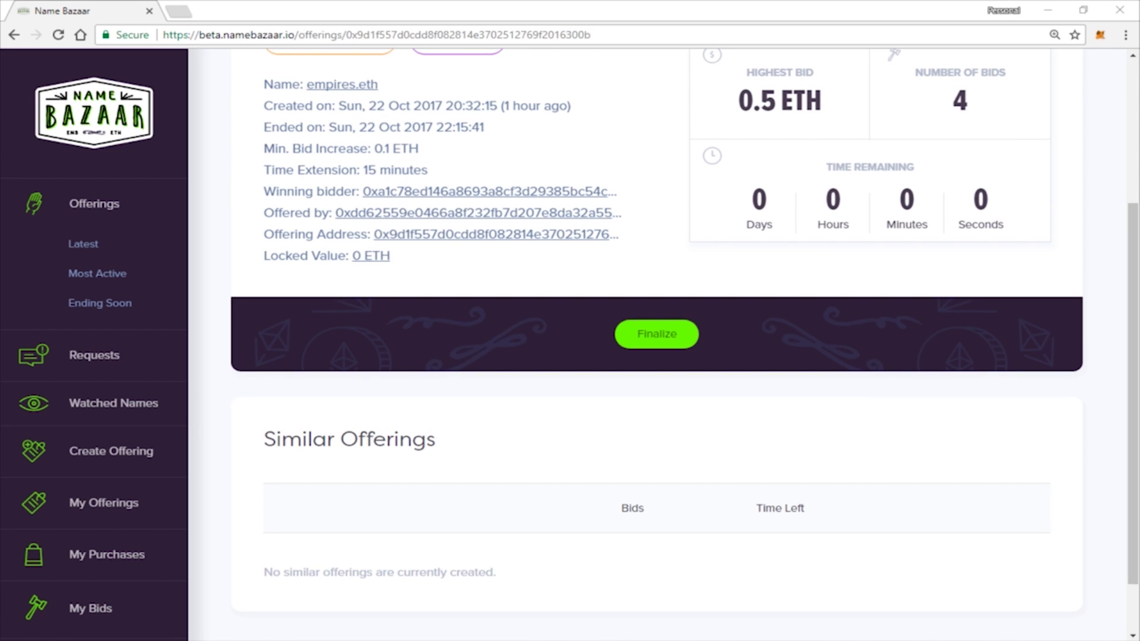
Finalize the ended empires.eth auction won at 0.5 ETH and approve it in MetaMask
click(689, 336)
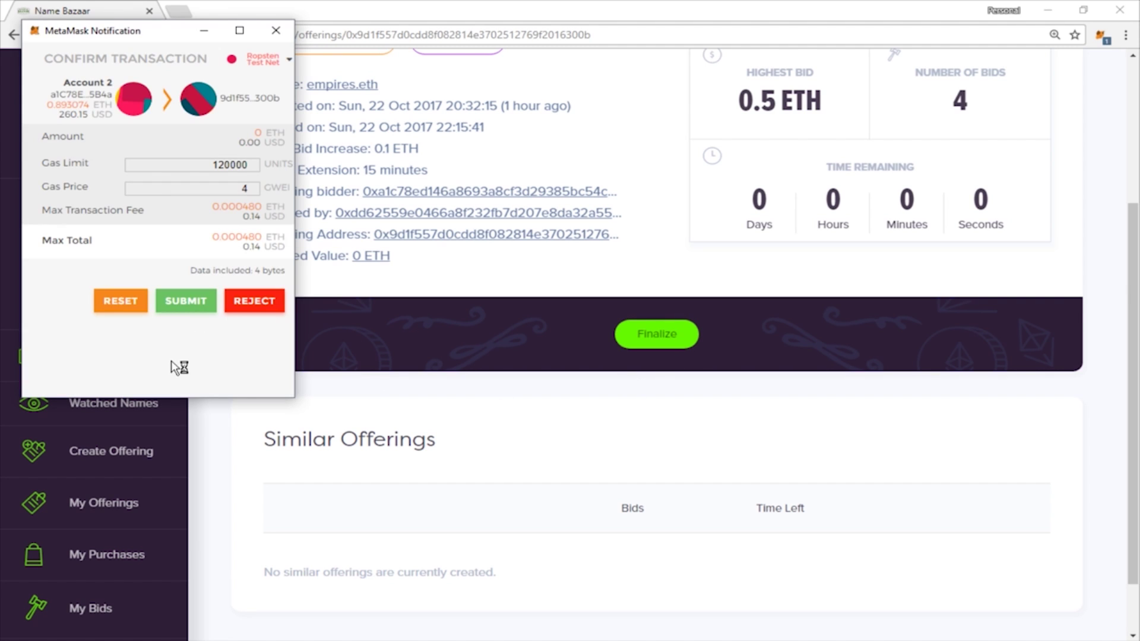
click(181, 306)
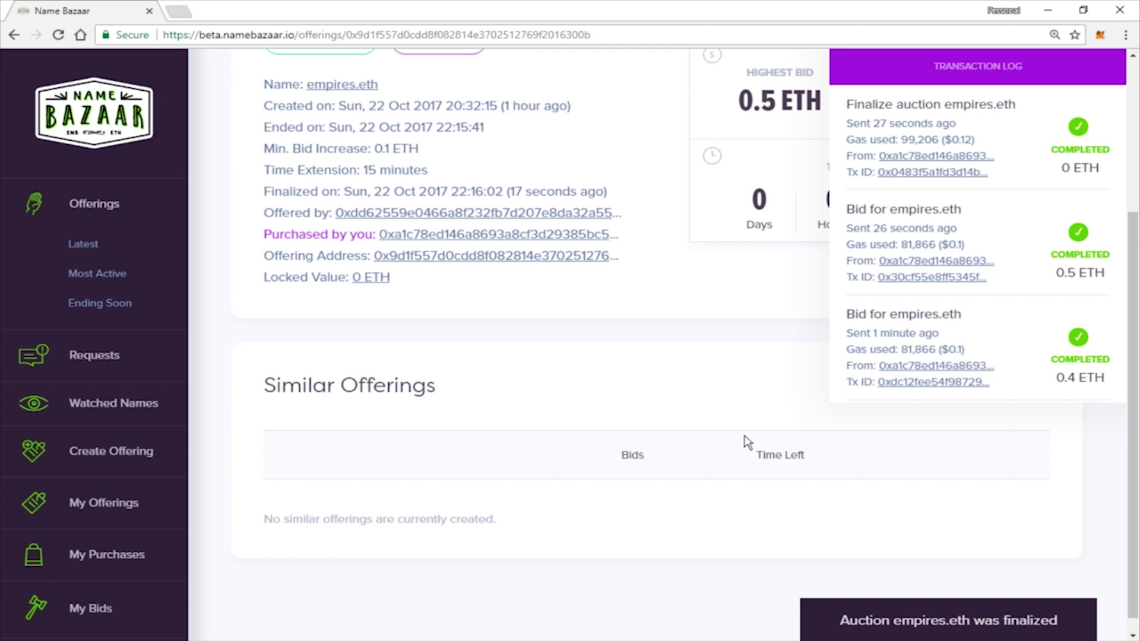
click(1035, 84)
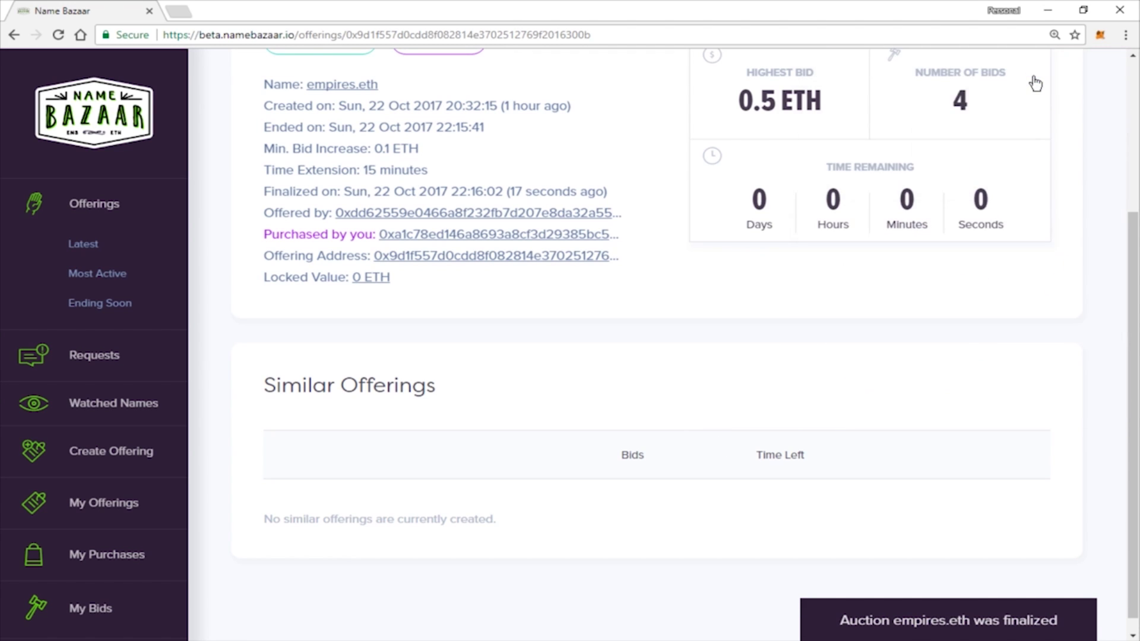
Return home, view all offerings, and expand the 0.05 ETH mirinda.eth Buy Now listing
scroll(681, 456, up, 3)
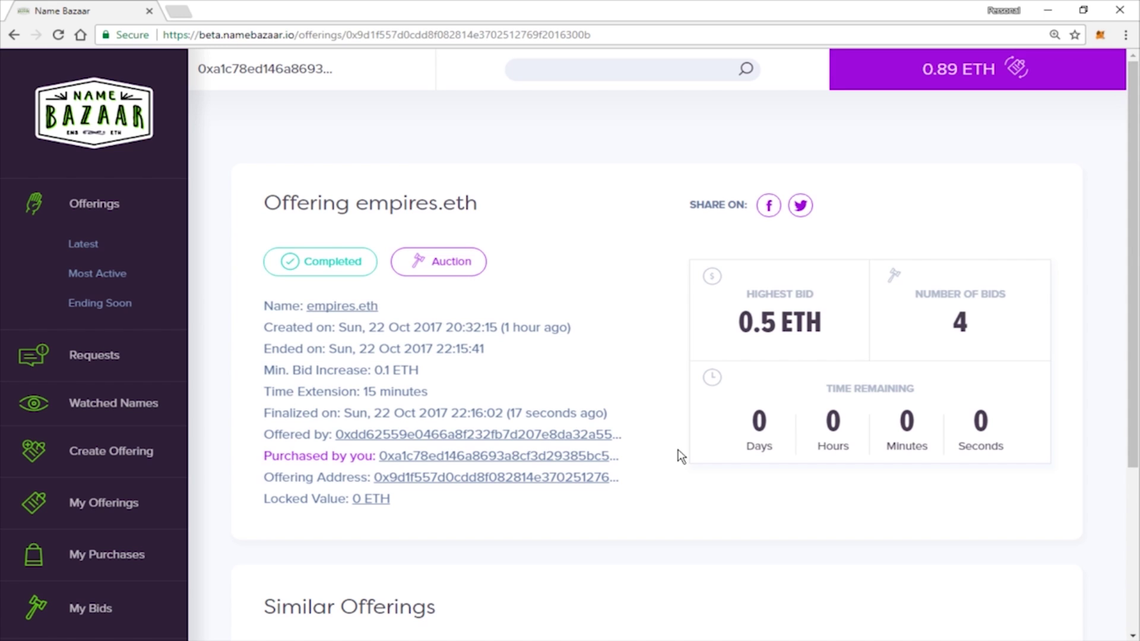
click(119, 129)
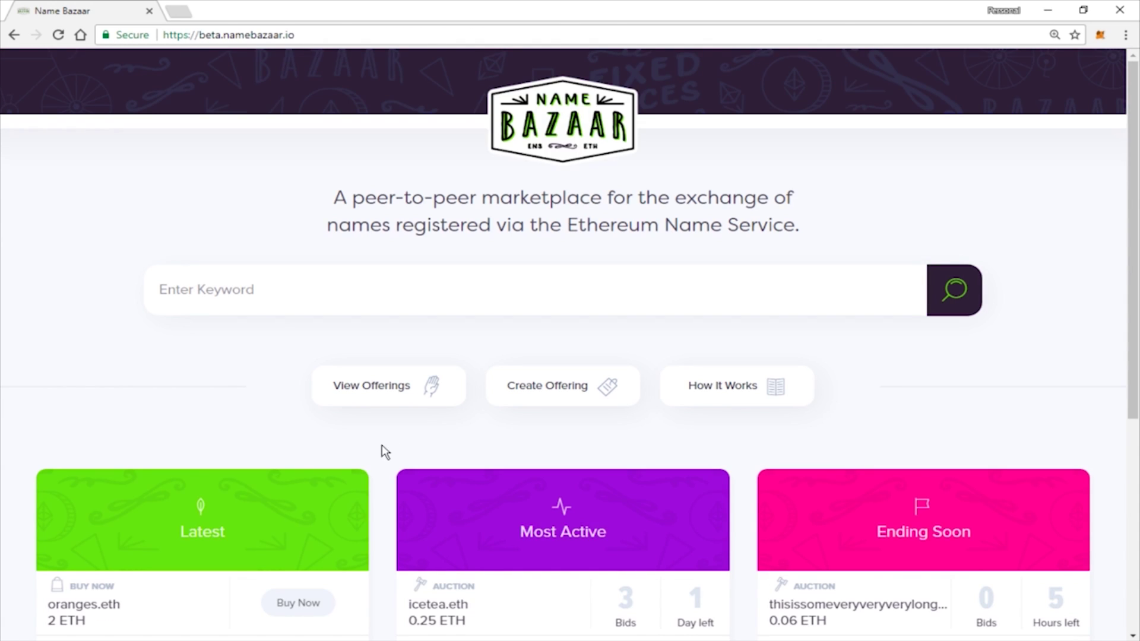
click(381, 402)
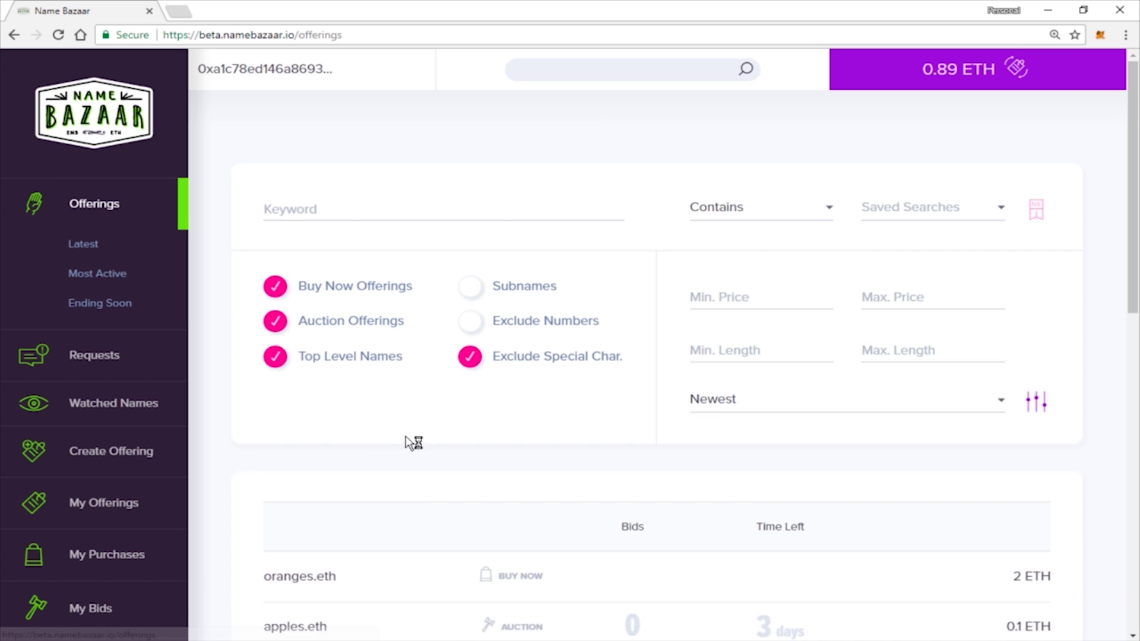
scroll(498, 456, down, 3)
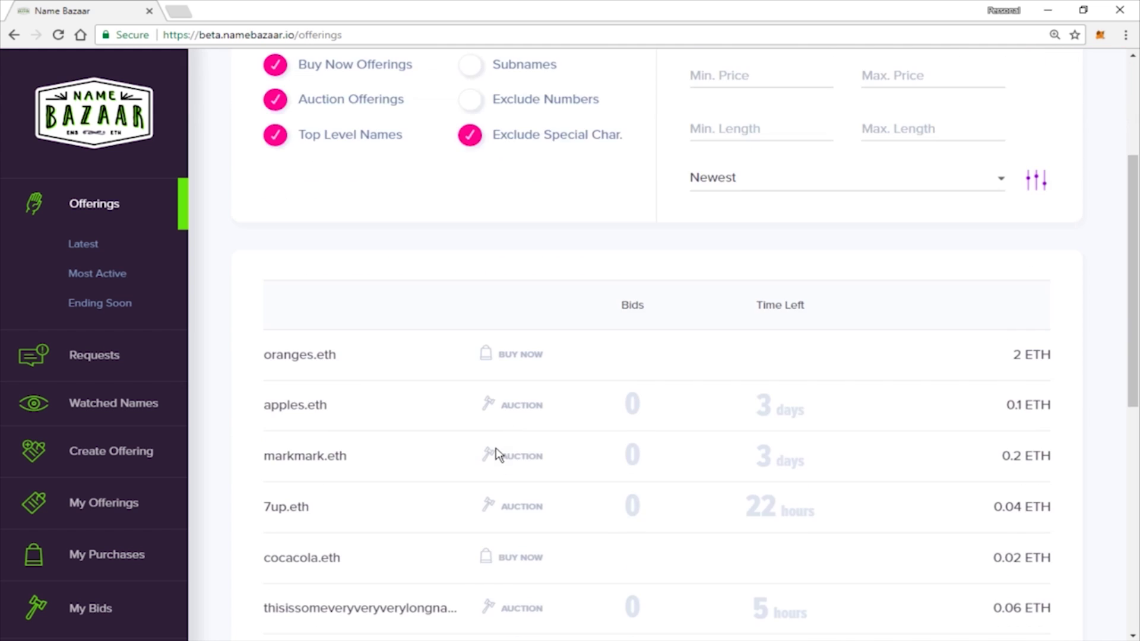
scroll(496, 457, down, 5)
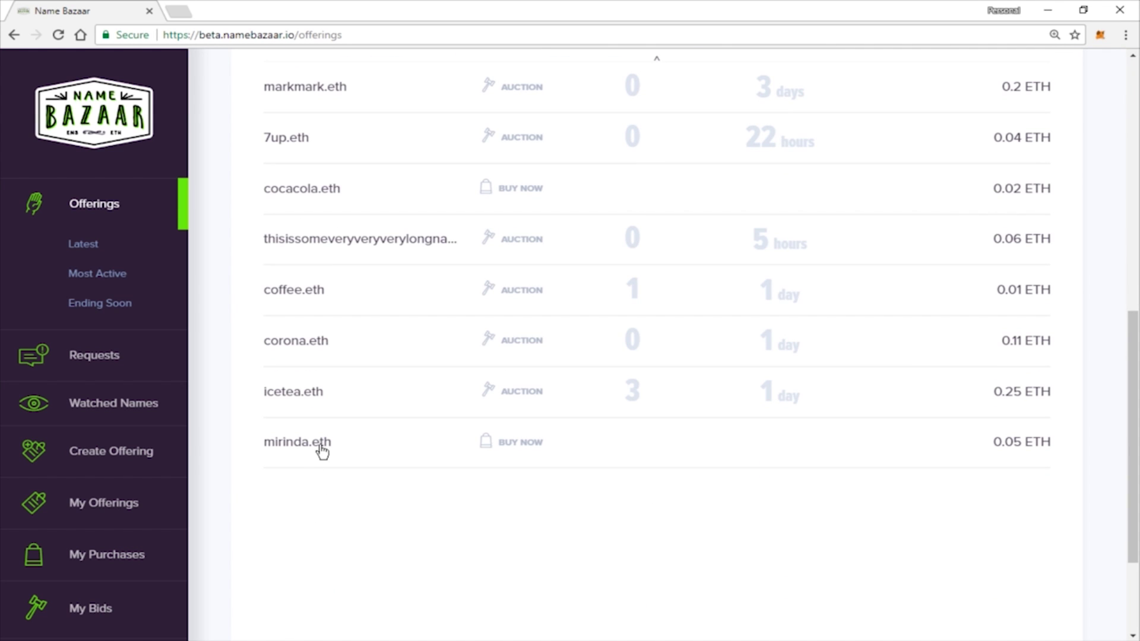
click(322, 451)
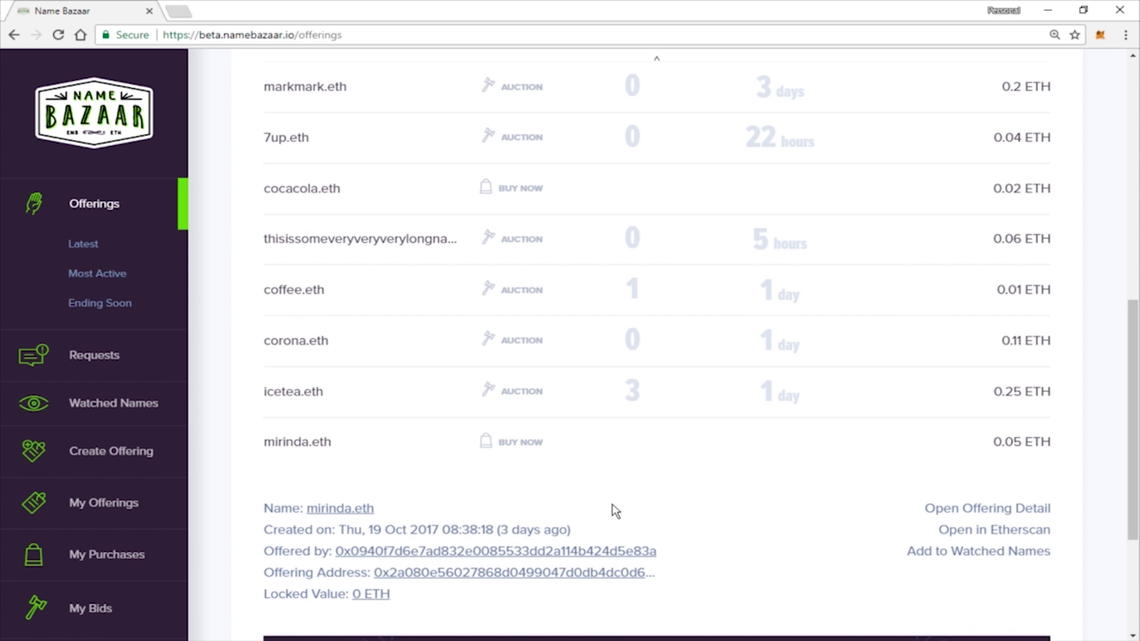
Purchase mirinda.eth at its 0.05 ETH Buy Now price and confirm the MetaMask transaction
scroll(755, 517, down, 3)
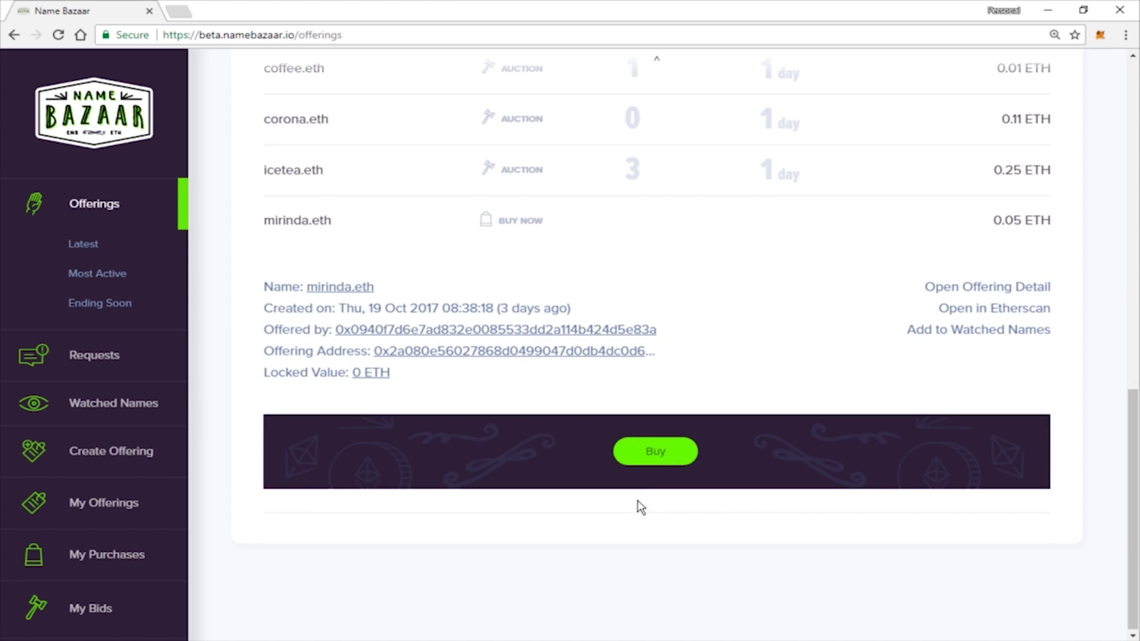
click(653, 469)
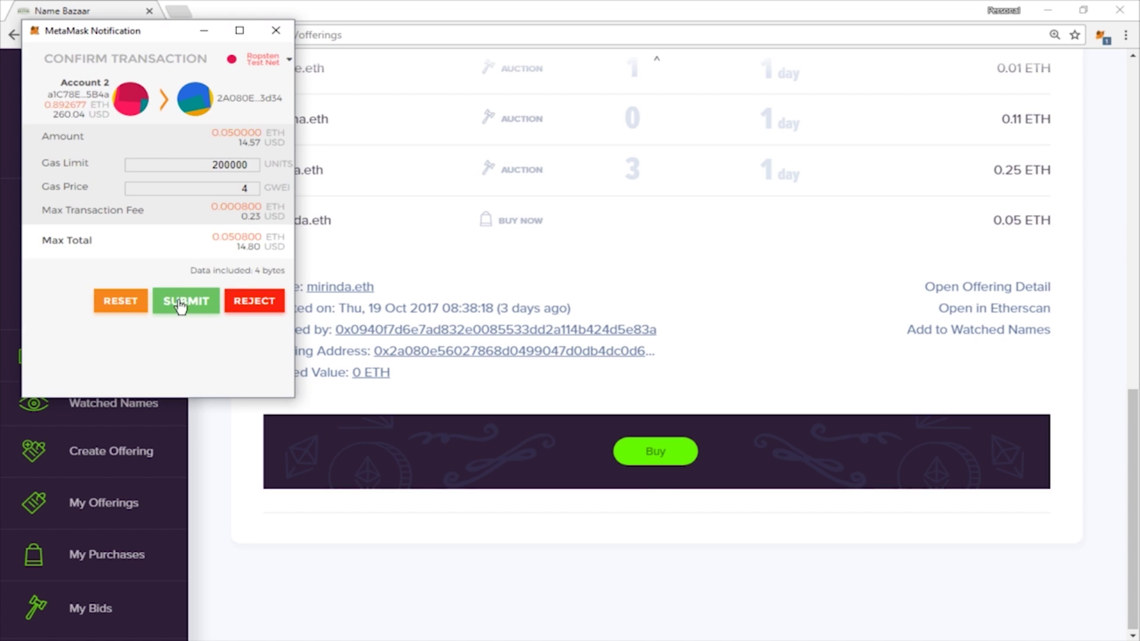
click(185, 303)
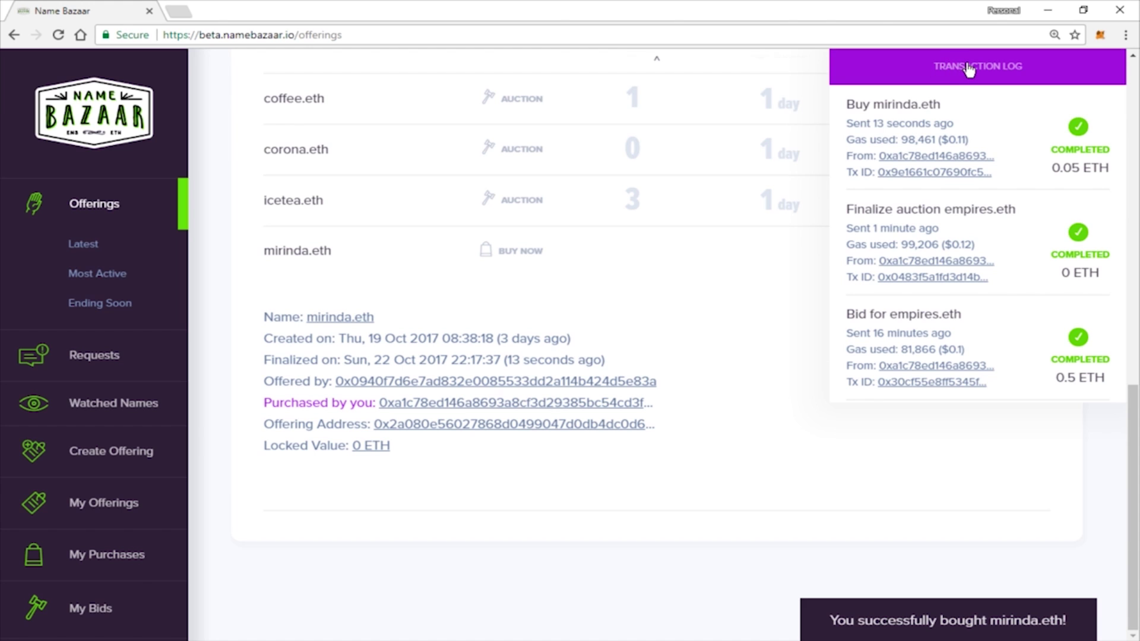
scroll(774, 433, up, 13)
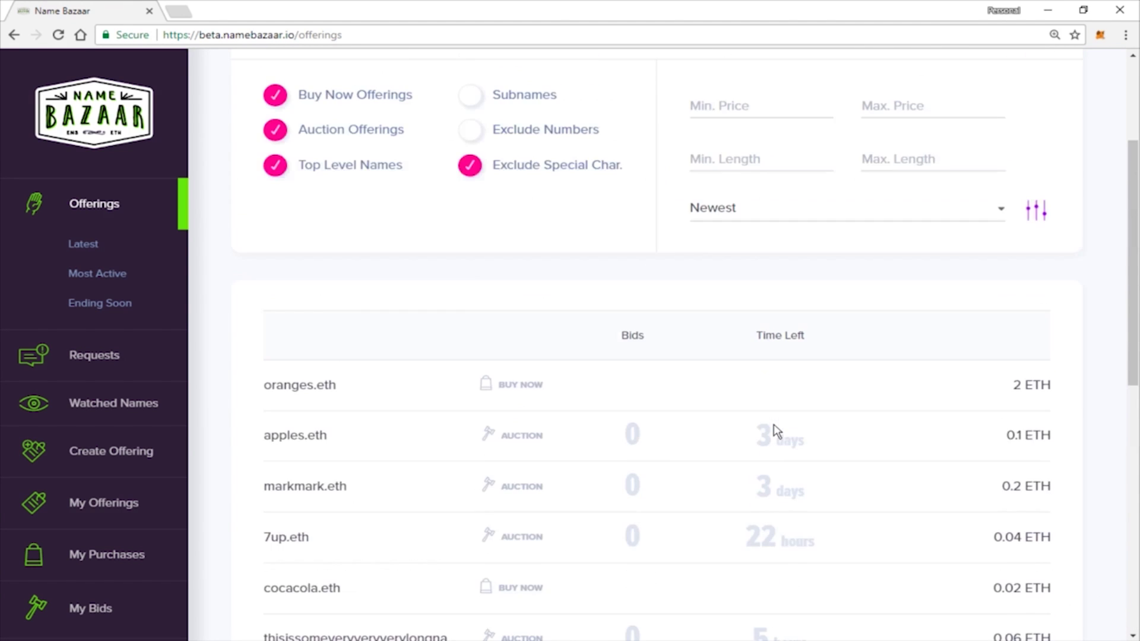